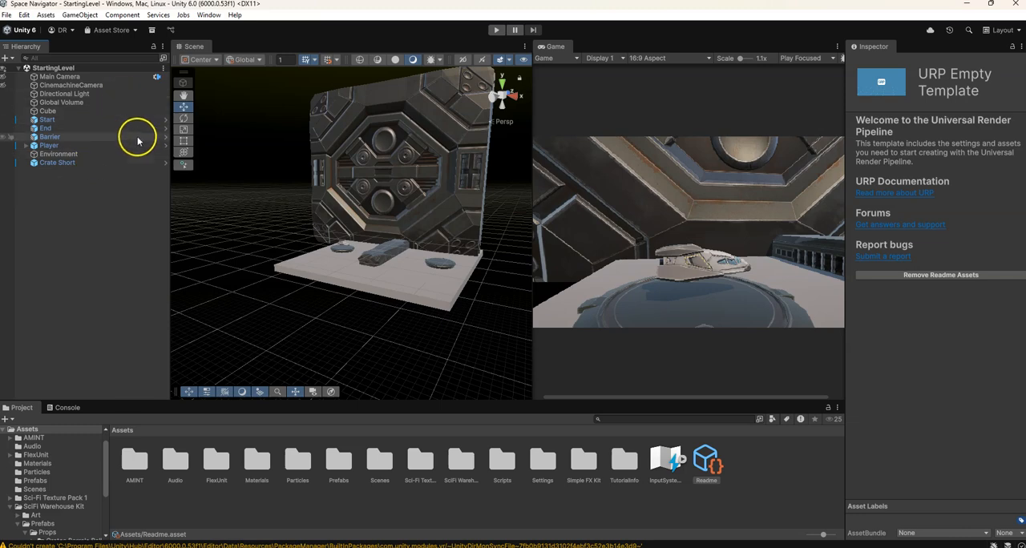
Move the large Crate Short wall panel along X to about -33.9, centring it behind the platform
{"action": "middle_click_drag", "start_coordinate": [267, 290], "coordinate": [281, 246]}
{"action": "right_click_drag", "start_coordinate": [258, 257], "coordinate": [341, 249]}
{"action": "middle_click_drag", "start_coordinate": [281, 267], "coordinate": [377, 271]}
{"action": "scroll", "coordinate": [378, 270], "scroll_direction": "up", "scroll_amount": 10}
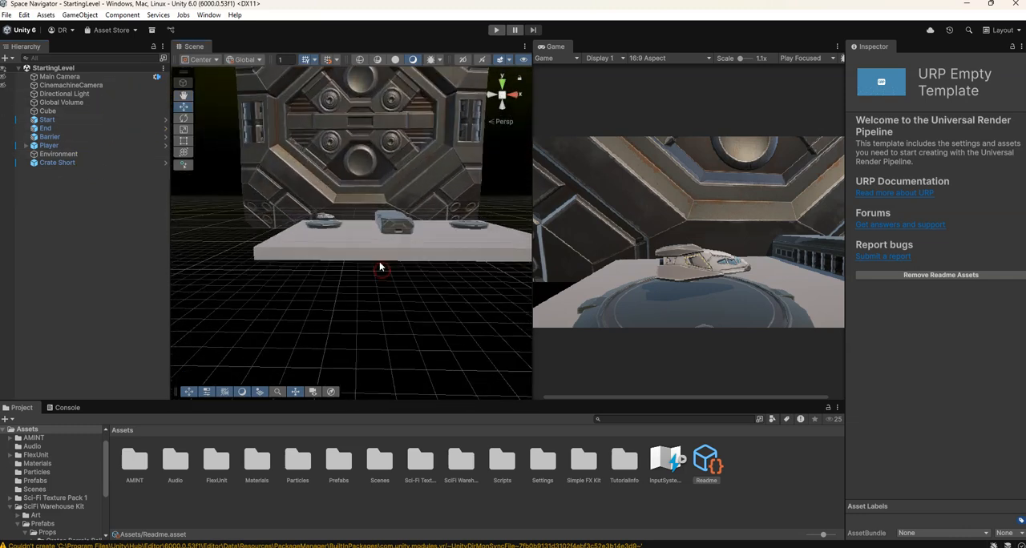
{"action": "scroll", "coordinate": [408, 202], "scroll_direction": "down", "scroll_amount": 2}
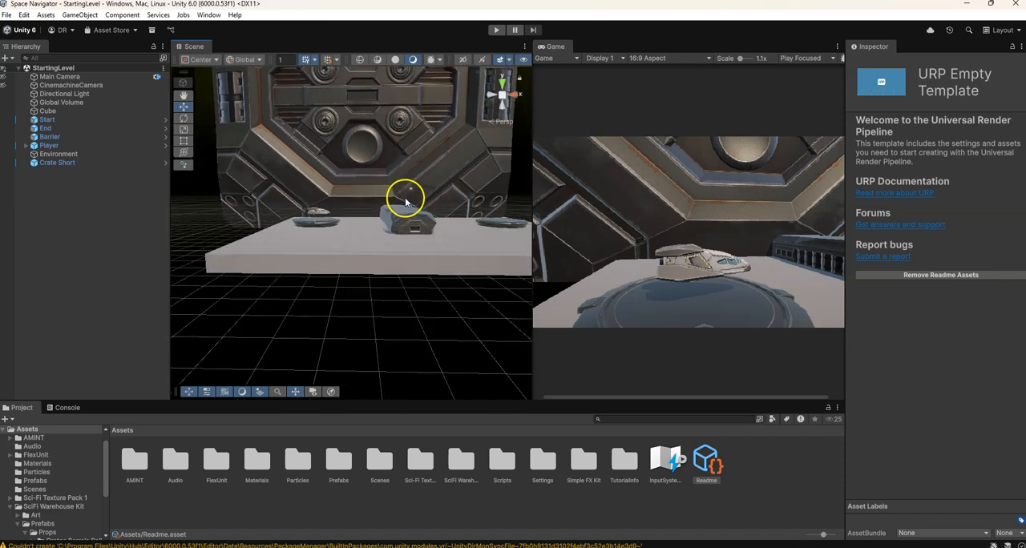
{"action": "right_click_drag", "start_coordinate": [406, 175], "coordinate": [452, 171]}
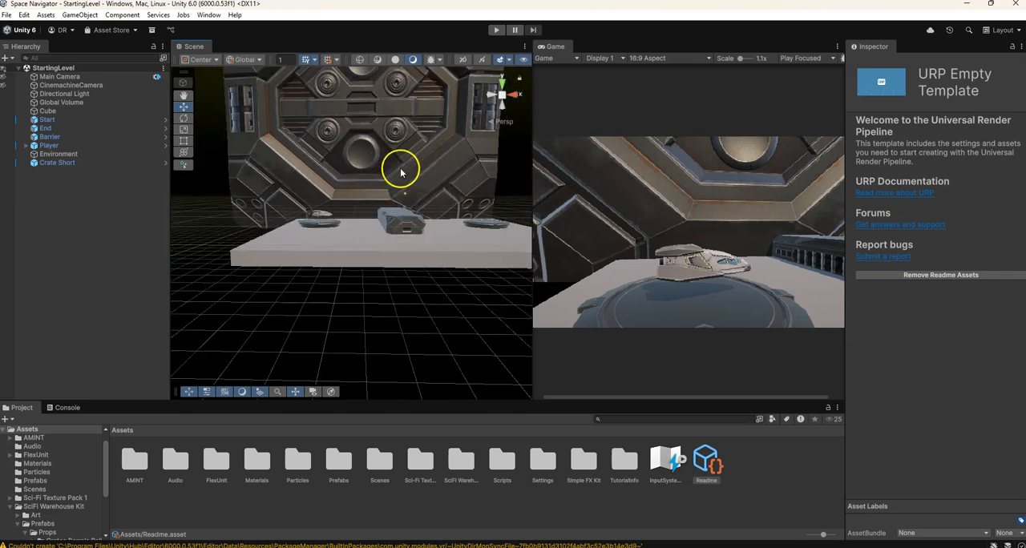
{"action": "scroll", "coordinate": [388, 169], "scroll_direction": "down", "scroll_amount": 2}
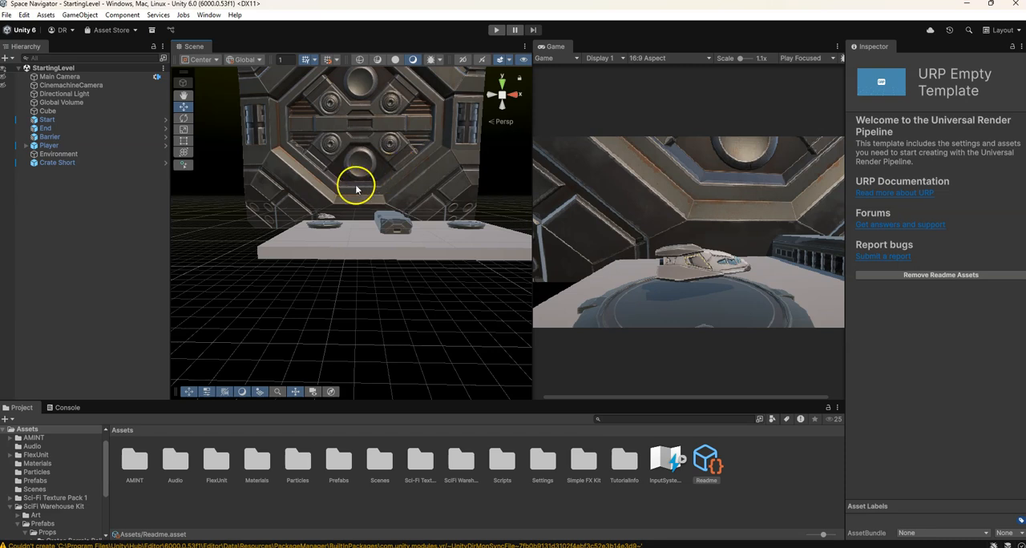
{"action": "left_click", "coordinate": [380, 135]}
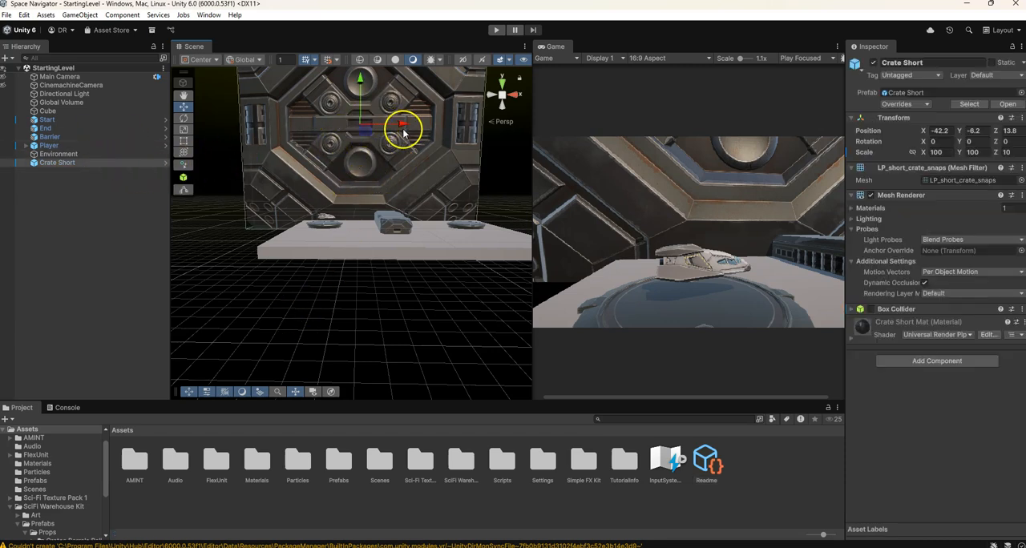
{"action": "left_click_drag", "start_coordinate": [403, 128], "coordinate": [432, 129]}
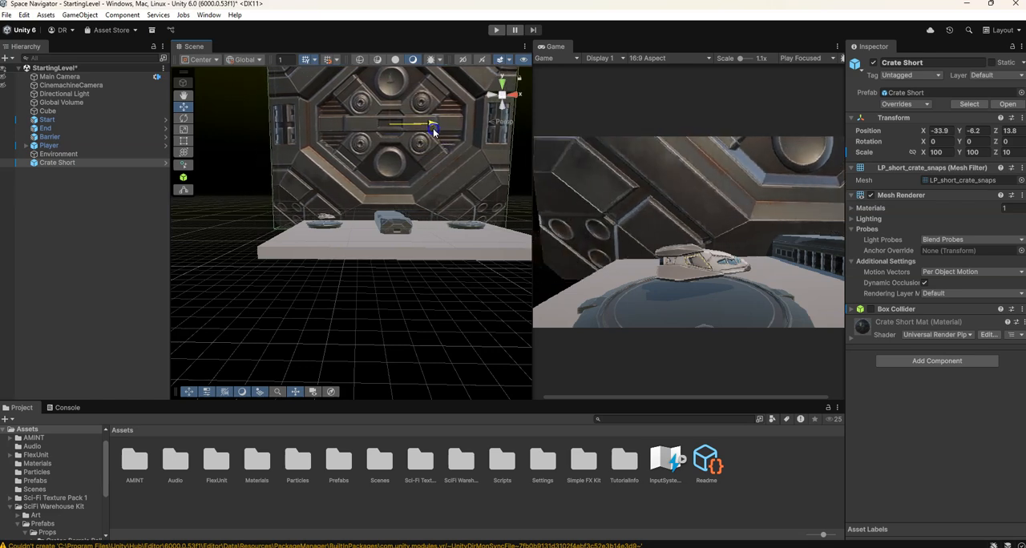
Duplicate the back wall panel and move the copy to about X -95.4, Z -21.8
{"action": "scroll", "coordinate": [433, 129], "scroll_direction": "down", "scroll_amount": 5}
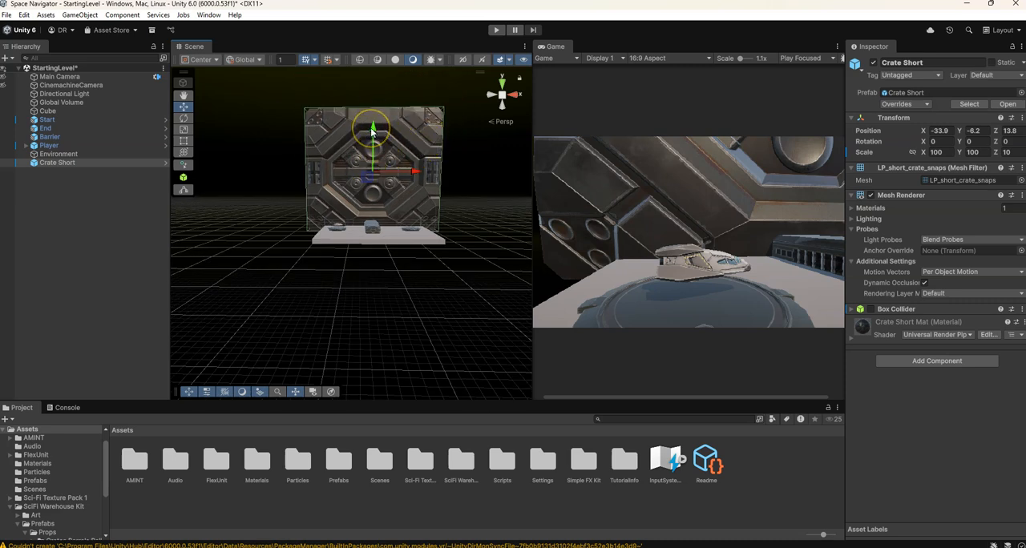
{"action": "key", "text": "ctrl+d"}
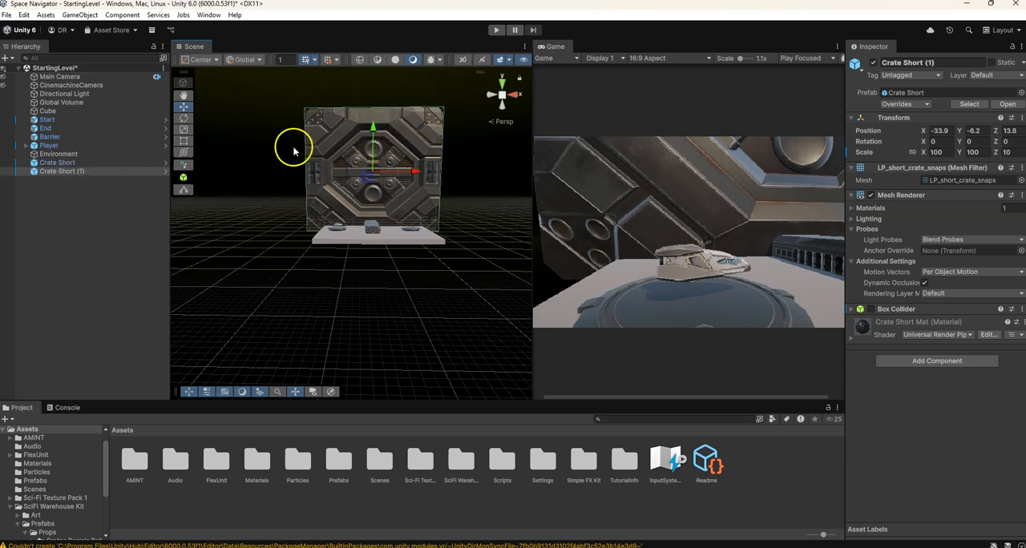
{"action": "left_click_drag", "start_coordinate": [414, 173], "coordinate": [294, 182]}
{"action": "mouse_move", "coordinate": [249, 132]}
{"action": "left_mouse_down"}
{"action": "mouse_move", "coordinate": [248, 150]}
{"action": "mouse_move", "coordinate": [250, 134]}
{"action": "left_mouse_up"}
{"action": "key", "text": "ctrl+z"}
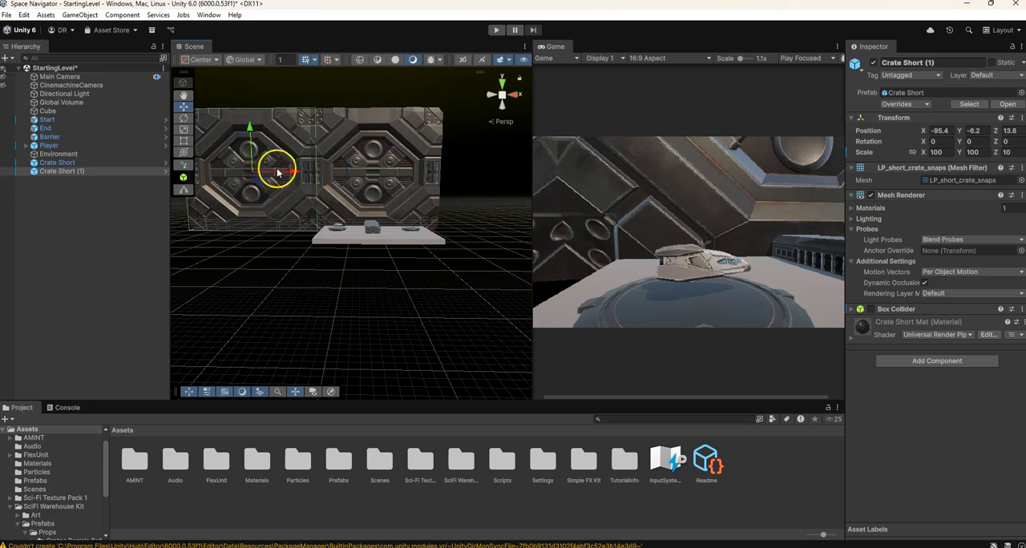
{"action": "scroll", "coordinate": [278, 172], "scroll_direction": "down", "scroll_amount": 2}
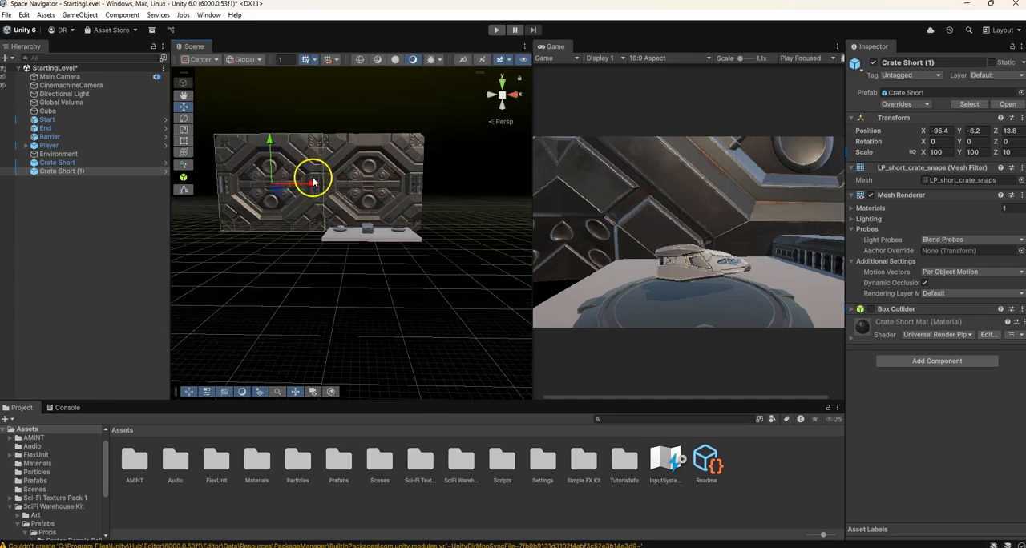
{"action": "middle_click_drag", "start_coordinate": [421, 215], "coordinate": [392, 214]}
{"action": "right_click_drag", "start_coordinate": [399, 215], "coordinate": [371, 250]}
{"action": "left_click_drag", "start_coordinate": [393, 186], "coordinate": [365, 202]}
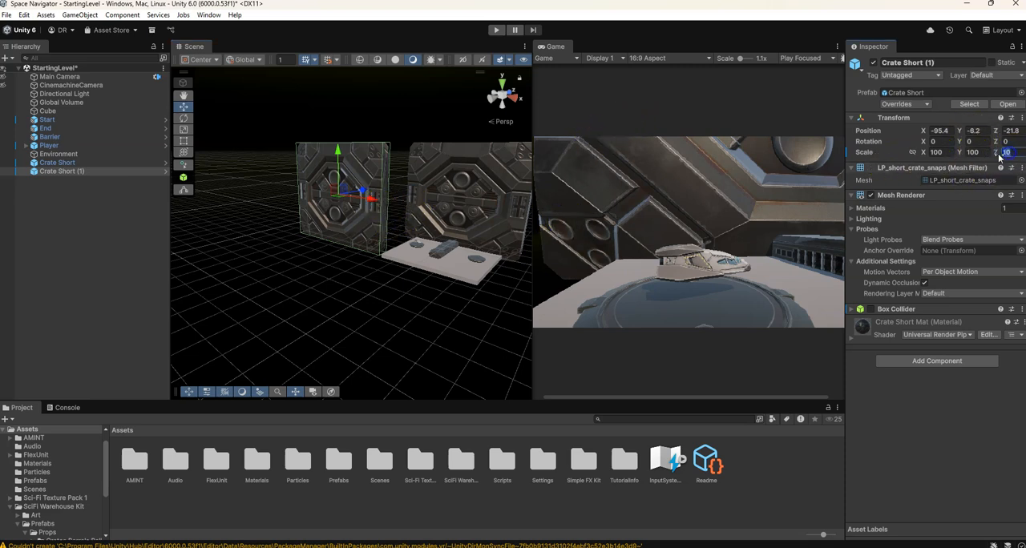
Try a Z scale of 100 on the copied panel and shift it along Z, and undo both changes
{"action": "type", "text": "100"}
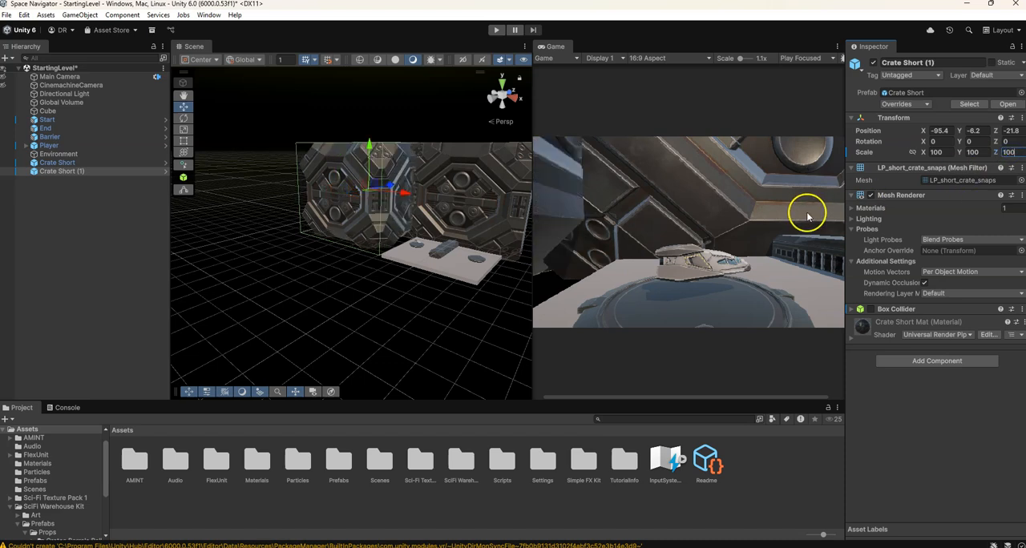
{"action": "mouse_move", "coordinate": [391, 188]}
{"action": "left_mouse_down"}
{"action": "mouse_move", "coordinate": [360, 192]}
{"action": "mouse_move", "coordinate": [378, 198]}
{"action": "left_mouse_up"}
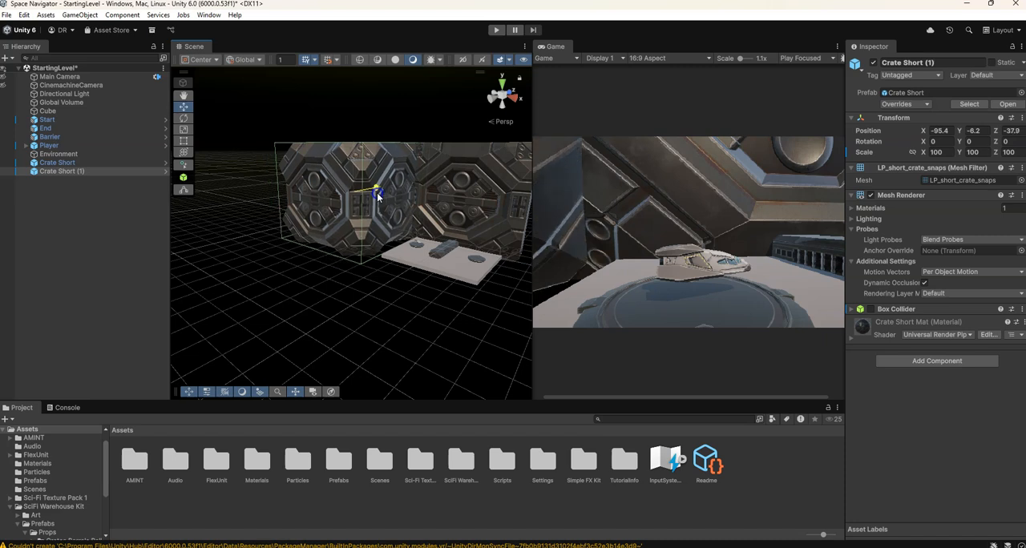
{"action": "key", "text": "ctrl+z"}
{"action": "key", "text": "ctrl+z"}
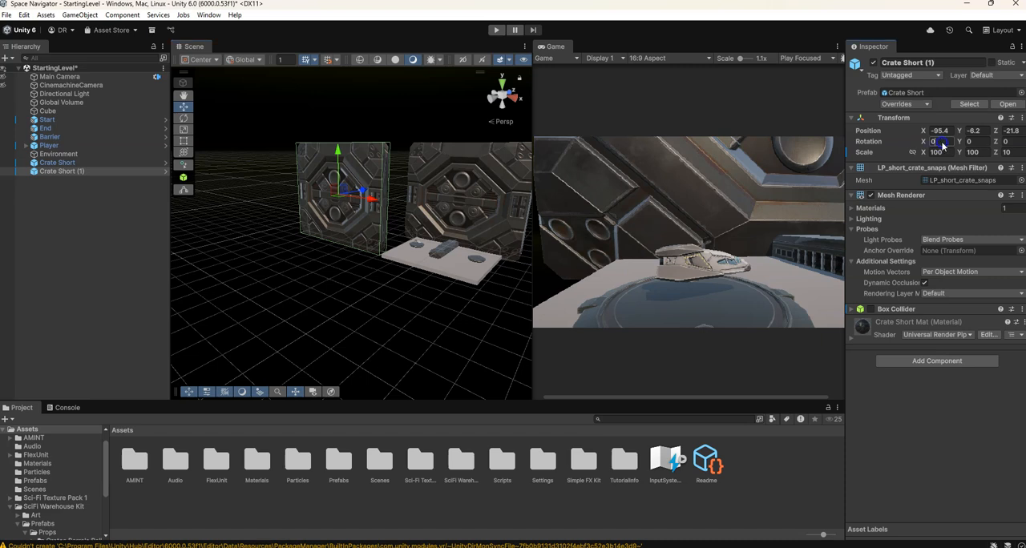
Rotate the copied panel 90 degrees about Y and move it to about X -30.8, Z 14.6 as the first side wall
{"action": "type", "text": "90"}
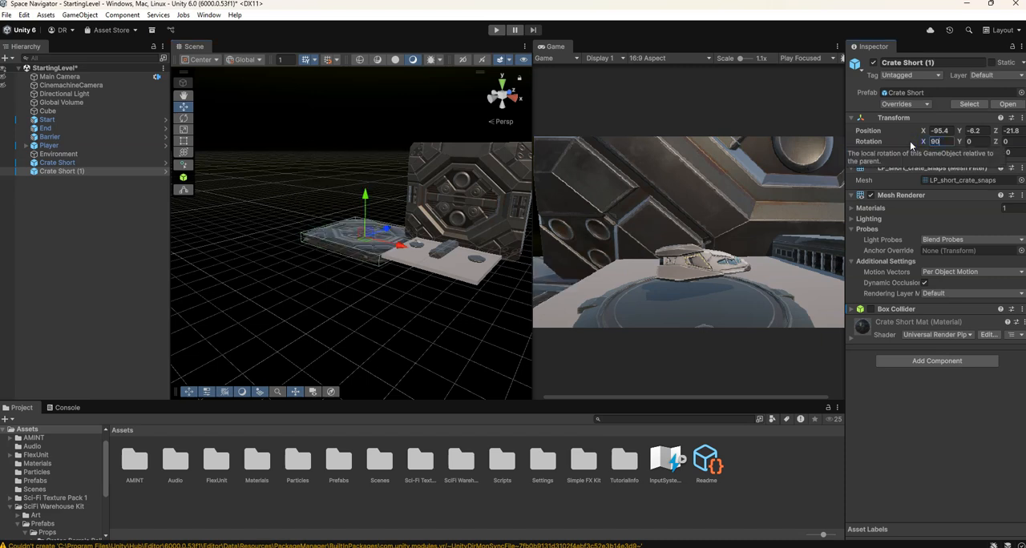
{"action": "key", "text": "ctrl+z"}
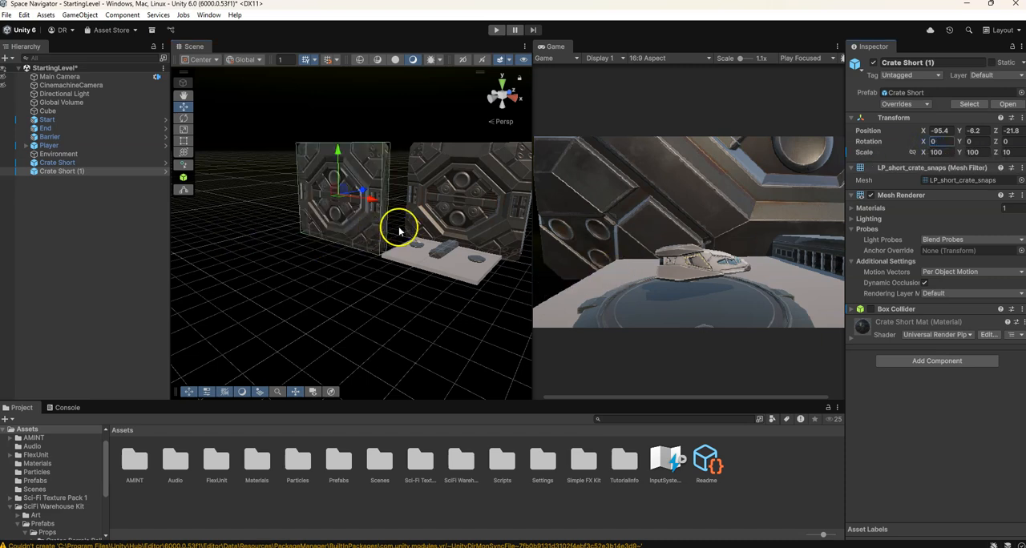
{"action": "type", "text": "90"}
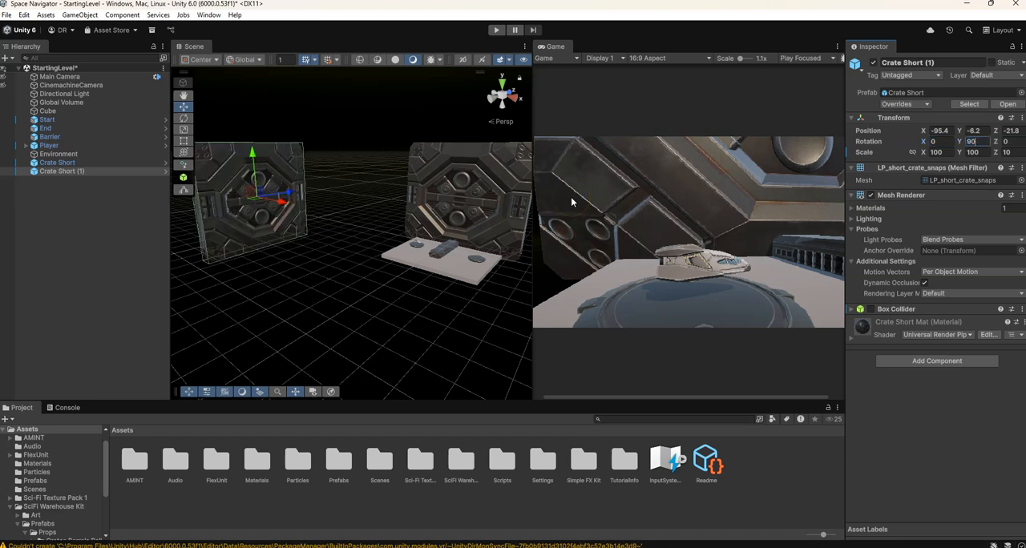
{"action": "left_click_drag", "start_coordinate": [277, 205], "coordinate": [410, 201]}
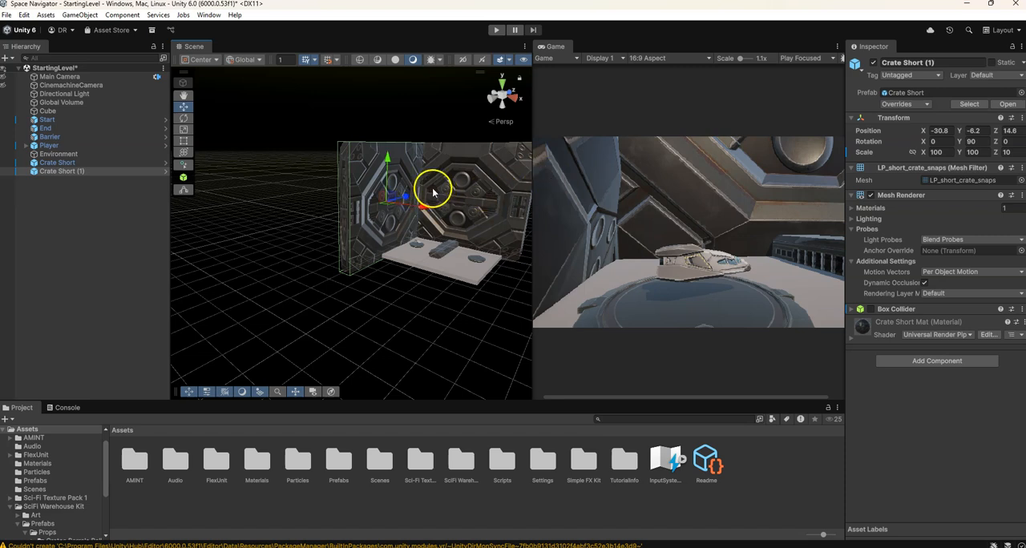
Duplicate the side wall and move the copy along X to about 23.9, on the opposite side of the platform
{"action": "scroll", "coordinate": [439, 194], "scroll_direction": "down", "scroll_amount": 2}
{"action": "key", "text": "ctrl+d"}
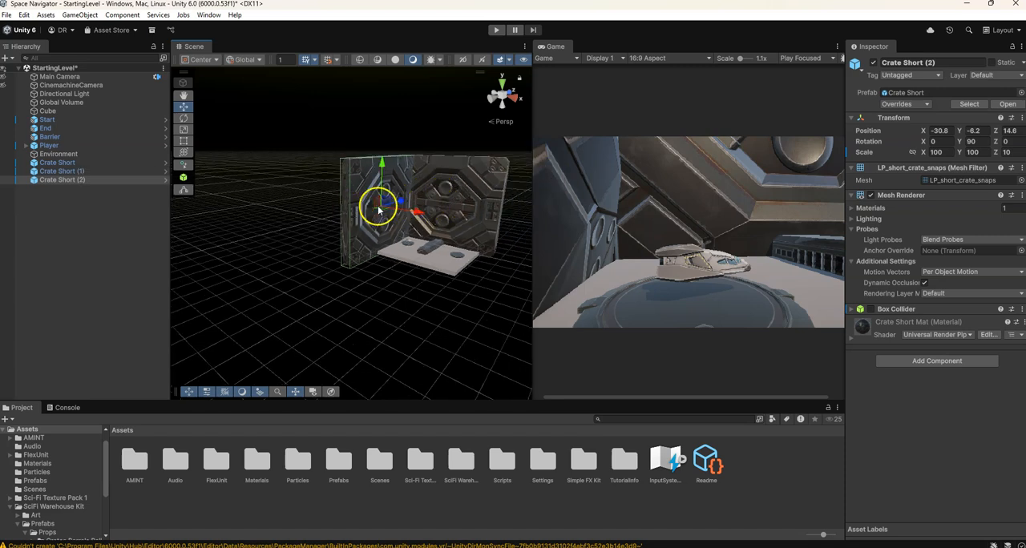
{"action": "left_click_drag", "start_coordinate": [417, 217], "coordinate": [512, 227]}
{"action": "right_click_drag", "start_coordinate": [376, 285], "coordinate": [524, 264]}
{"action": "middle_click_drag", "start_coordinate": [318, 309], "coordinate": [394, 301]}
{"action": "scroll", "coordinate": [391, 296], "scroll_direction": "up", "scroll_amount": 4}
{"action": "left_click_drag", "start_coordinate": [473, 190], "coordinate": [484, 193]}
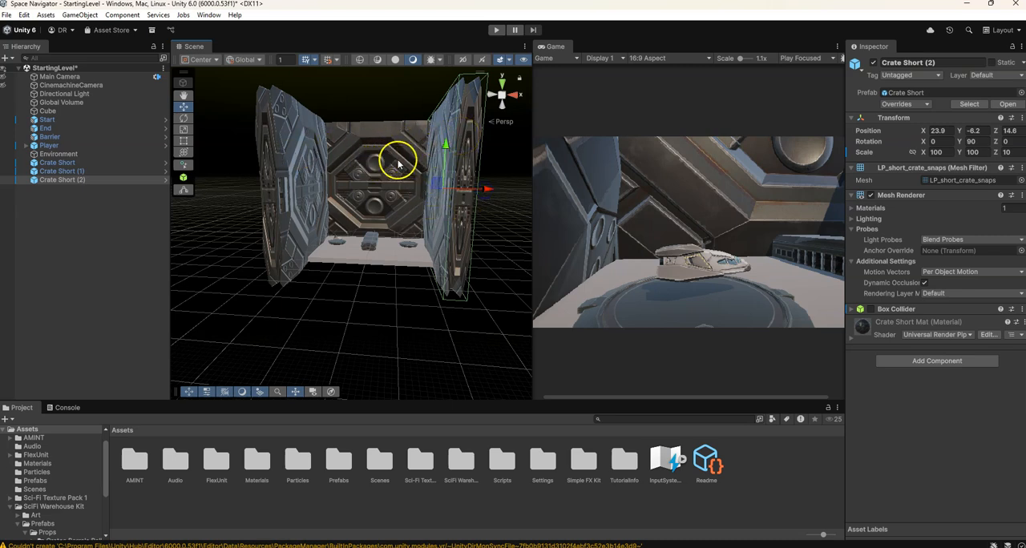
Duplicate the second side wall and lay the copy flat with rotation X 90 and Y 0
{"action": "key", "text": "ctrl+d"}
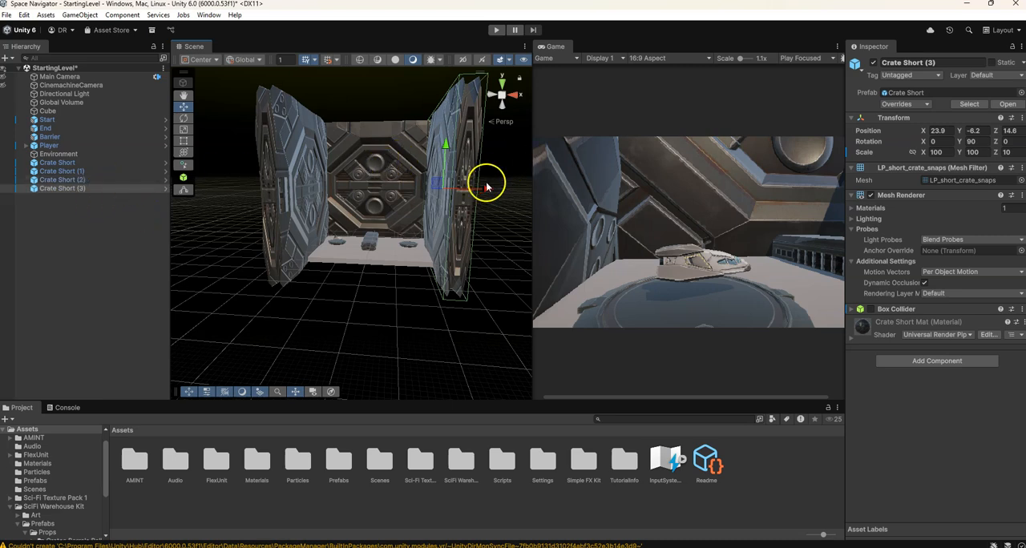
{"action": "left_click_drag", "start_coordinate": [489, 194], "coordinate": [418, 189]}
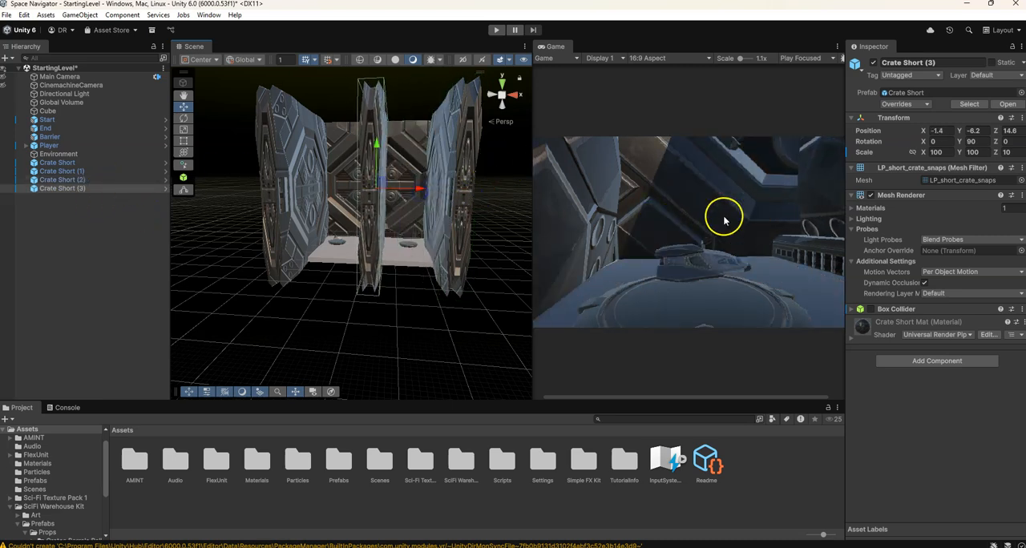
{"action": "type", "text": "90"}
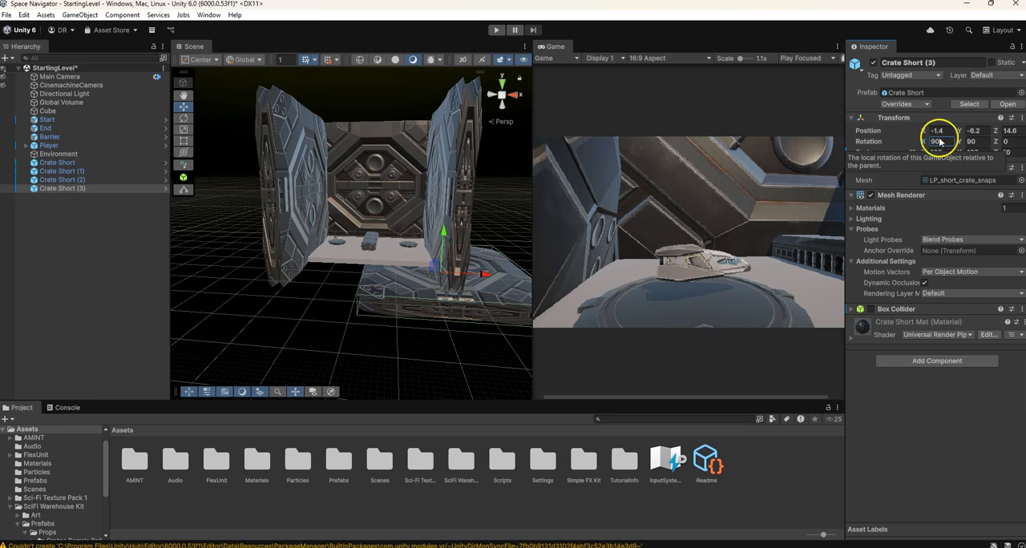
{"action": "type", "text": "0"}
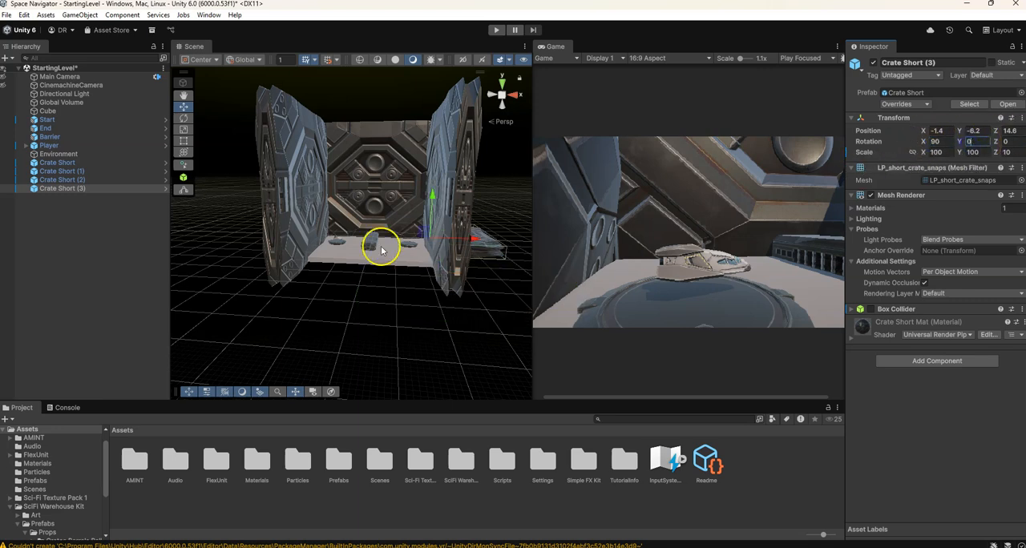
Move the flat panel to about X -44.3 and raise it to about Y 65.8, above the walls
{"action": "left_click_drag", "start_coordinate": [473, 241], "coordinate": [431, 238]}
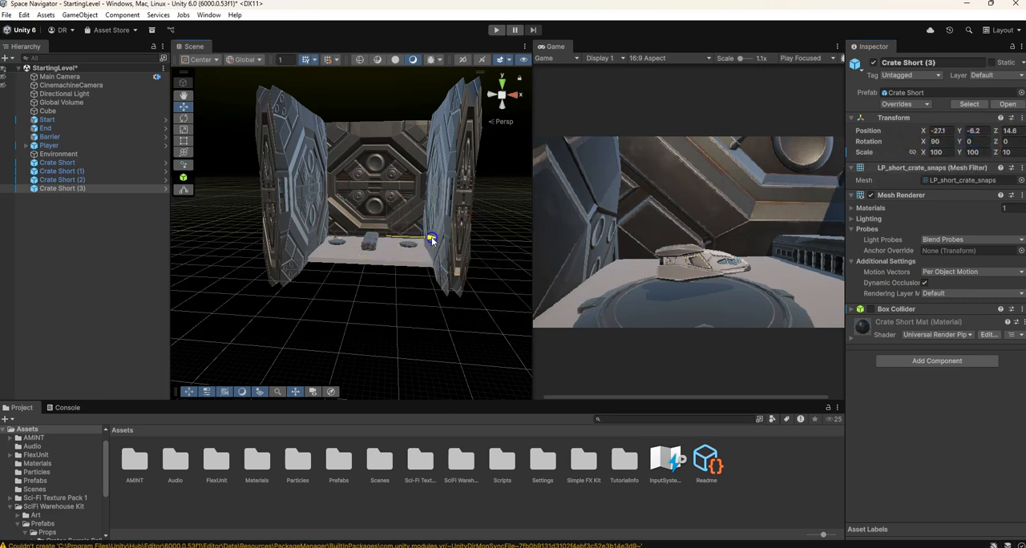
{"action": "left_click_drag", "start_coordinate": [365, 208], "coordinate": [361, 196]}
{"action": "left_click_drag", "start_coordinate": [363, 137], "coordinate": [370, 72]}
{"action": "scroll", "coordinate": [407, 154], "scroll_direction": "down", "scroll_amount": 5}
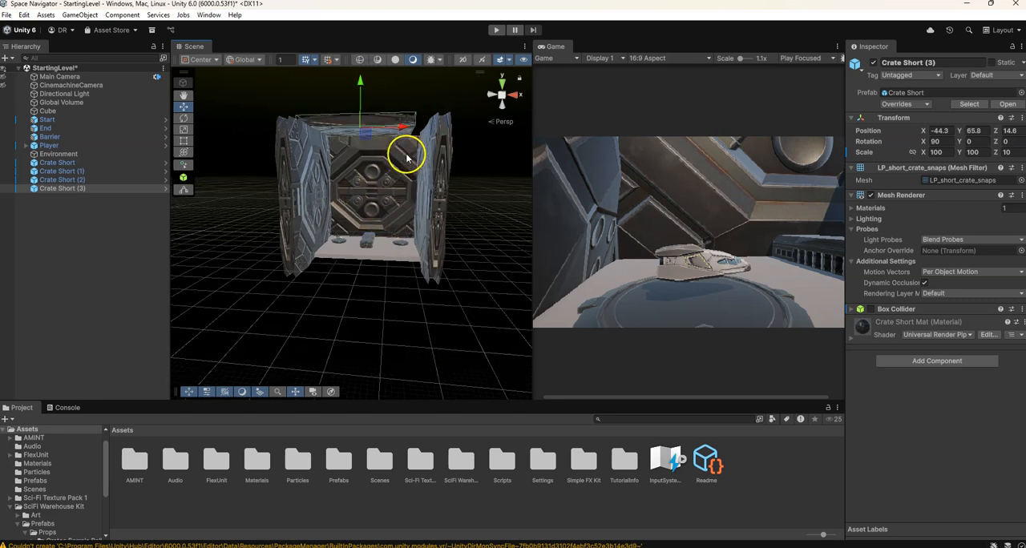
Shift the ceiling panel to about Z -49.1 and lower it to about Y 55.9 onto the side walls
{"action": "middle_click_drag", "start_coordinate": [428, 156], "coordinate": [459, 240]}
{"action": "left_click", "coordinate": [354, 212]}
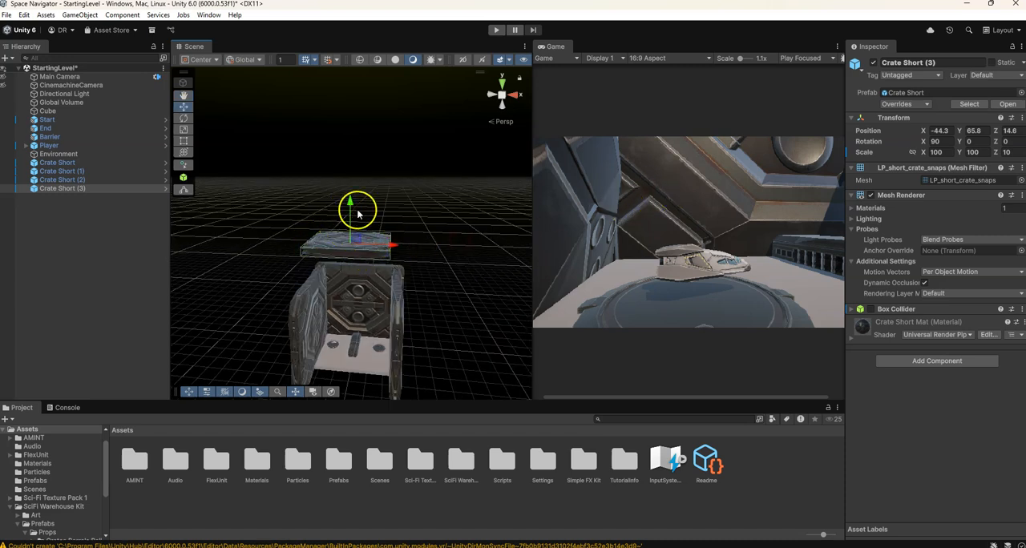
{"action": "right_click_drag", "start_coordinate": [439, 254], "coordinate": [320, 257]}
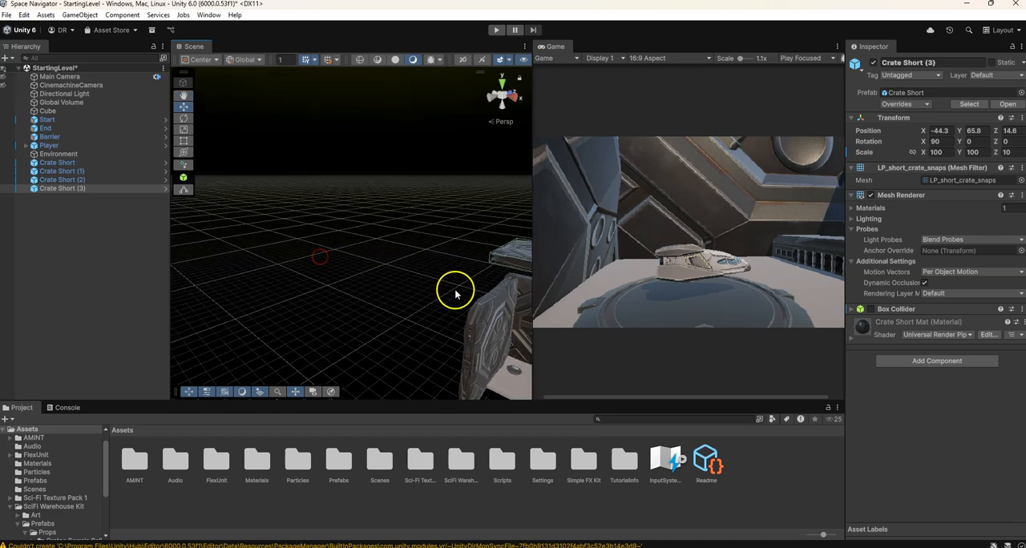
{"action": "middle_click_drag", "start_coordinate": [455, 293], "coordinate": [294, 258]}
{"action": "left_click_drag", "start_coordinate": [399, 222], "coordinate": [329, 249]}
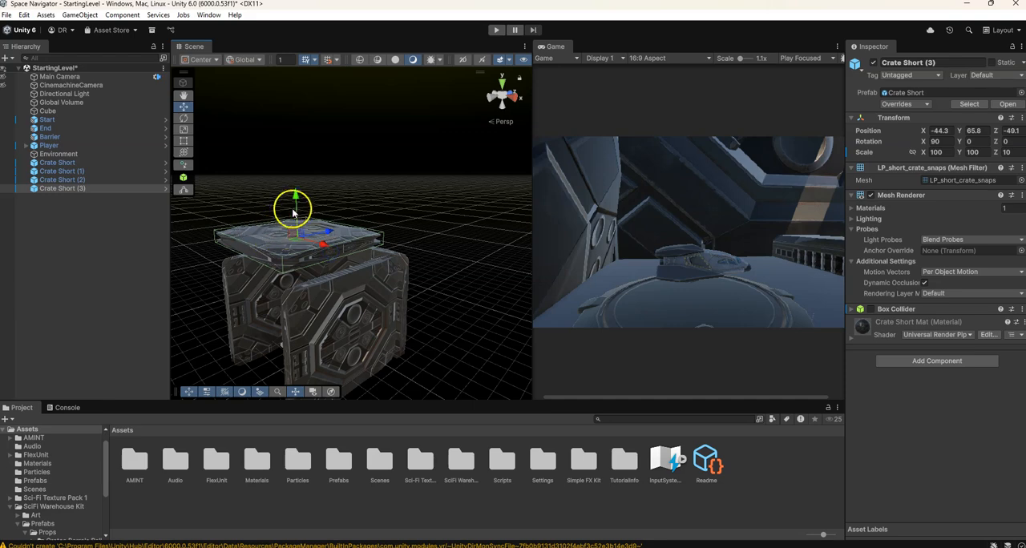
{"action": "left_click_drag", "start_coordinate": [296, 197], "coordinate": [295, 216]}
Centre the ceiling panel between the side walls by moving it to about X -33.1
{"action": "middle_click_drag", "start_coordinate": [211, 298], "coordinate": [282, 280]}
{"action": "right_click_drag", "start_coordinate": [283, 281], "coordinate": [401, 283]}
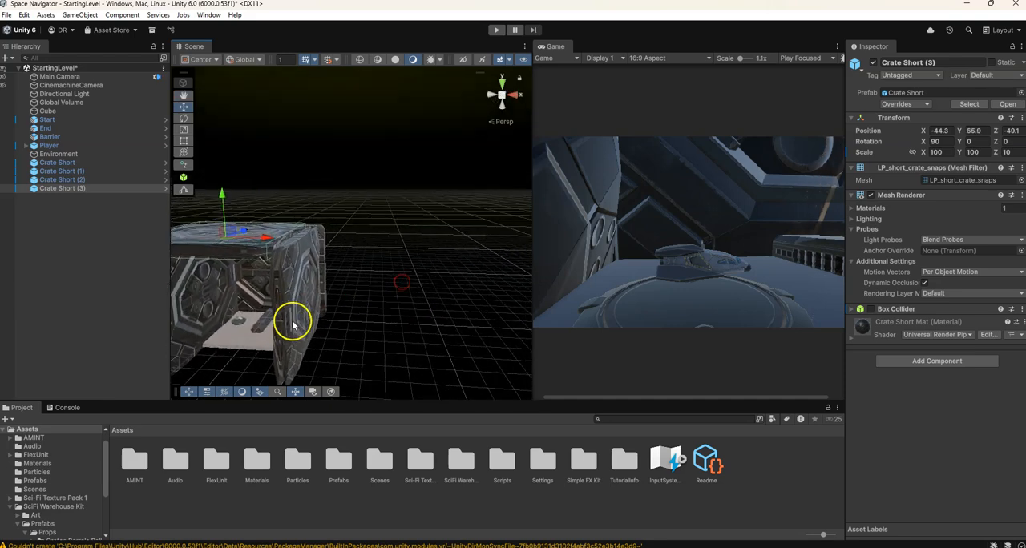
{"action": "key", "text": "f"}
{"action": "left_click_drag", "start_coordinate": [384, 209], "coordinate": [452, 215]}
{"action": "middle_click_drag", "start_coordinate": [408, 356], "coordinate": [368, 317]}
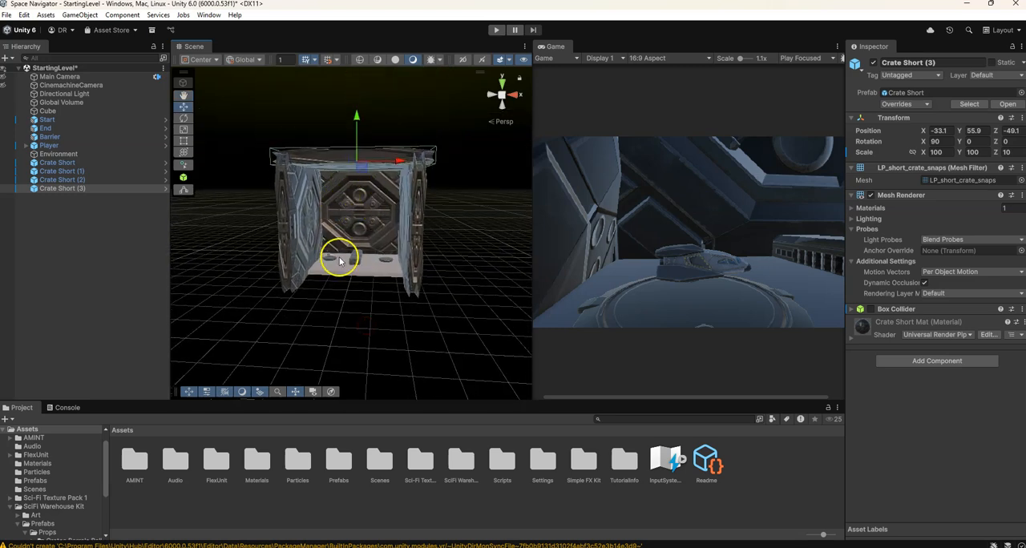
Save the scene and play-test StartingLevel, flying the ship up around the walls and ceiling panel before stopping the game
{"action": "key", "text": "ctrl+s"}
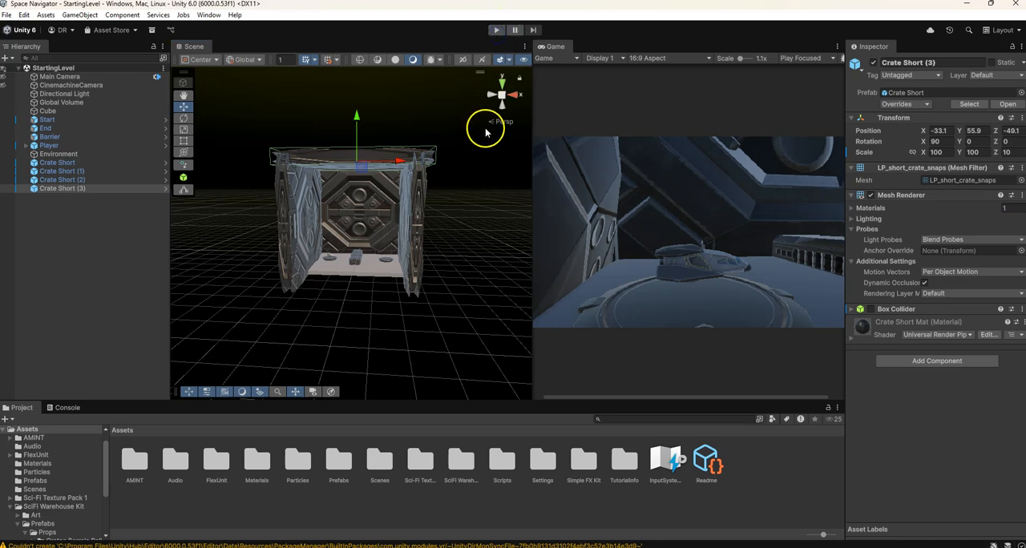
{"action": "left_click", "coordinate": [496, 30]}
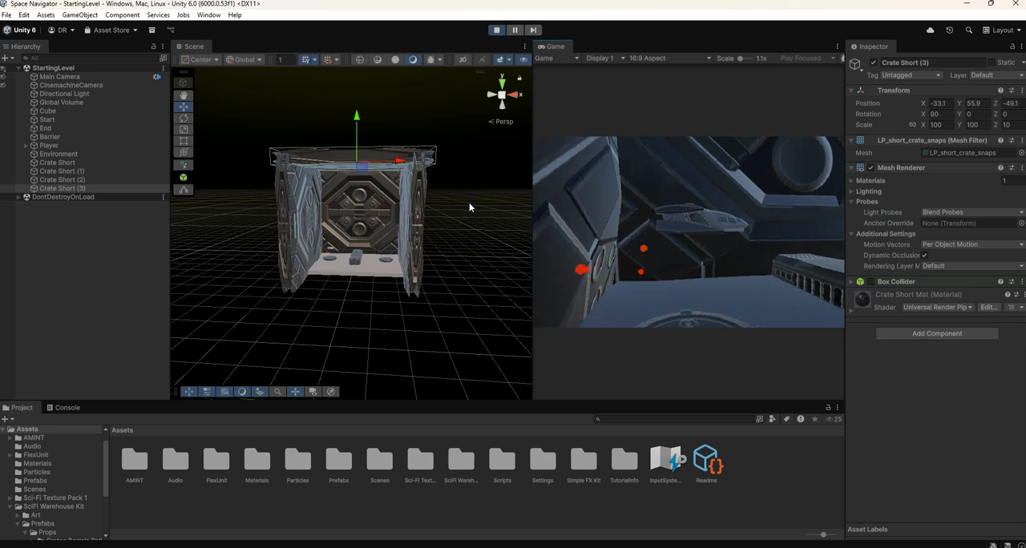
{"action": "left_click", "coordinate": [545, 230]}
{"action": "key", "text": "space"}
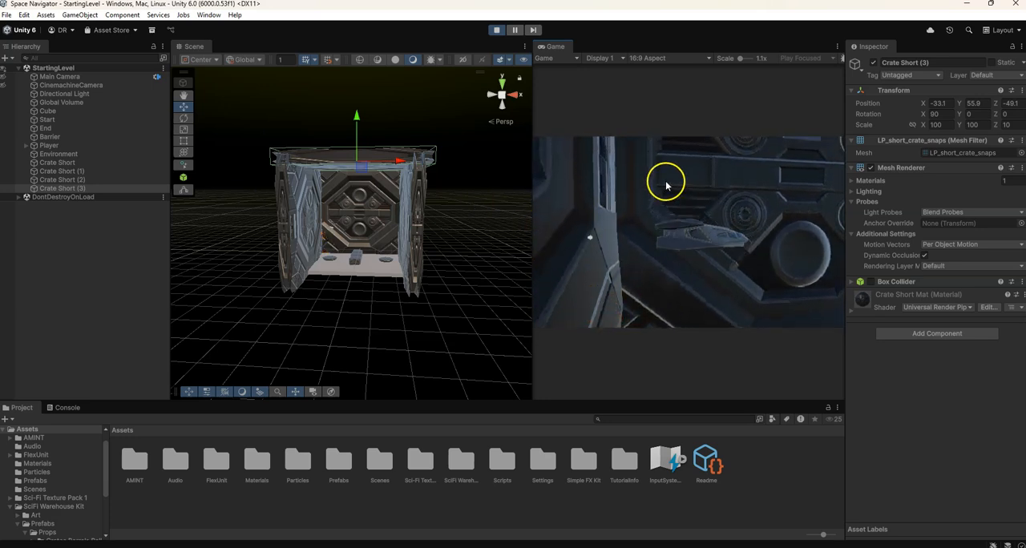
{"action": "key", "text": "space"}
{"action": "key", "text": "d"}
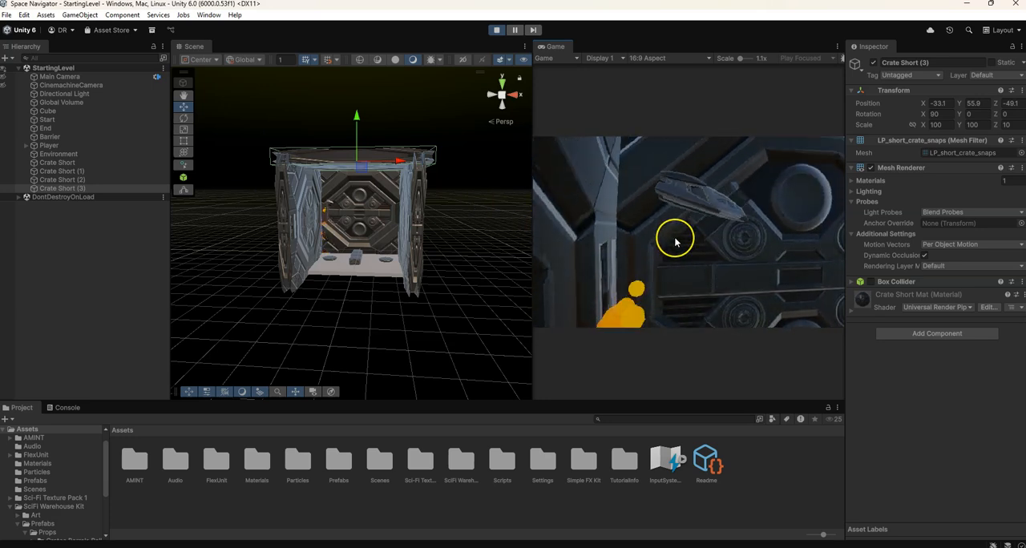
{"action": "key", "text": "space"}
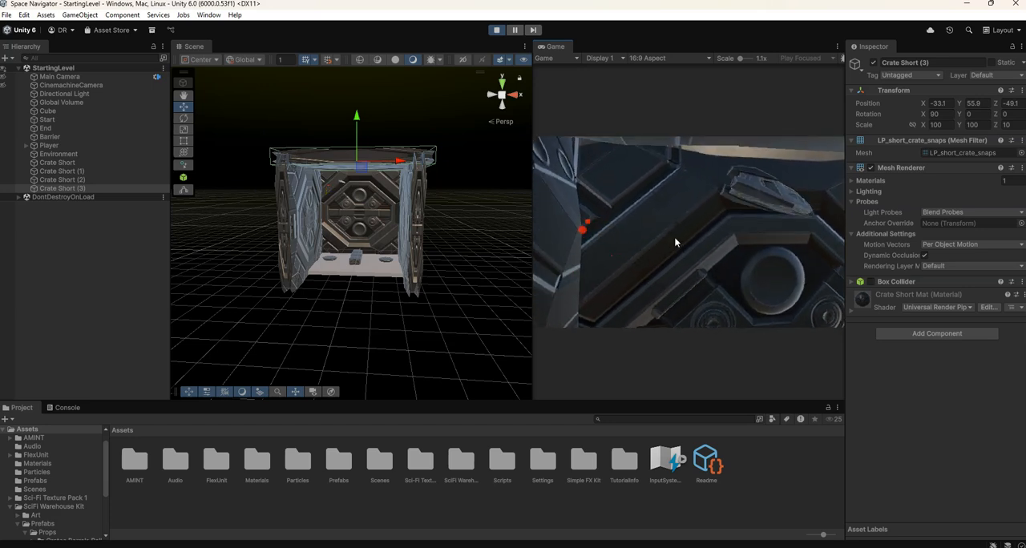
{"action": "left_click", "coordinate": [696, 242]}
{"action": "key", "text": "space"}
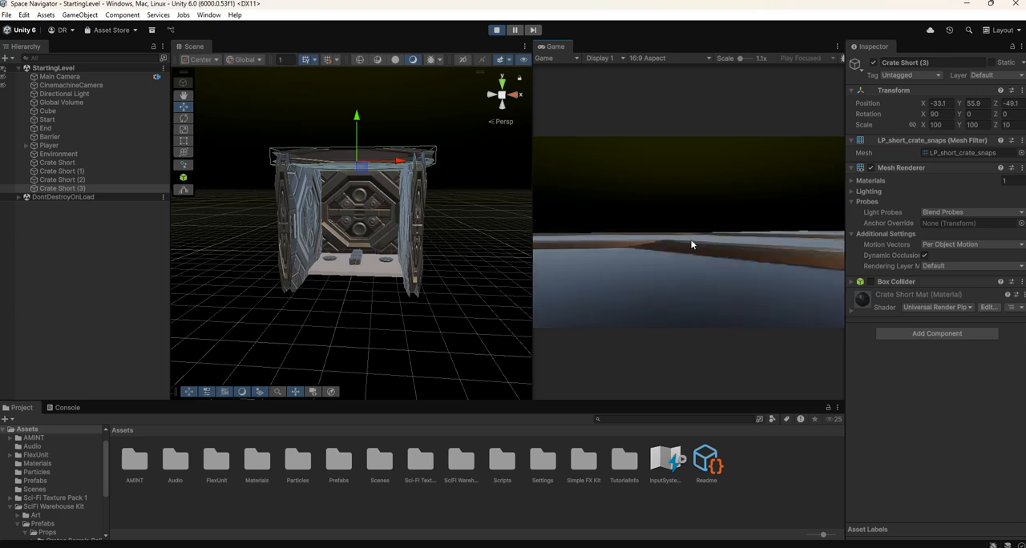
{"action": "left_click", "coordinate": [496, 30]}
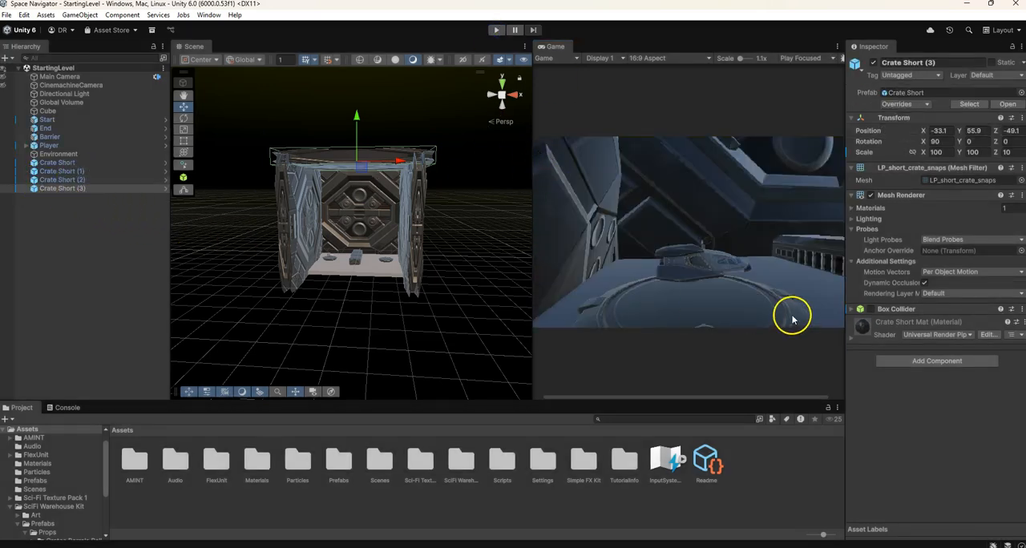
Enable the ceiling panel's Box Collider and play-test the saved level again
{"action": "left_click", "coordinate": [872, 310]}
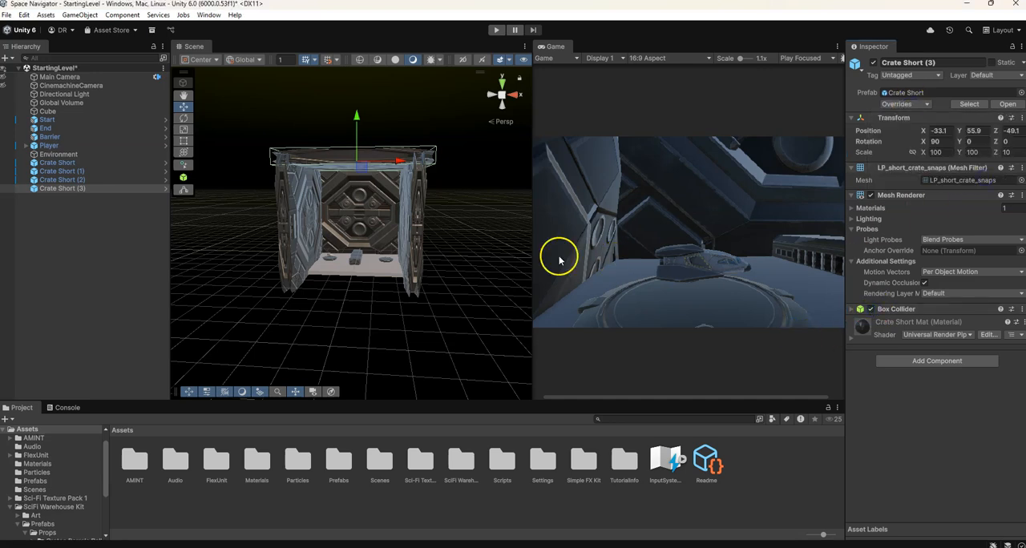
{"action": "key", "text": "ctrl+s"}
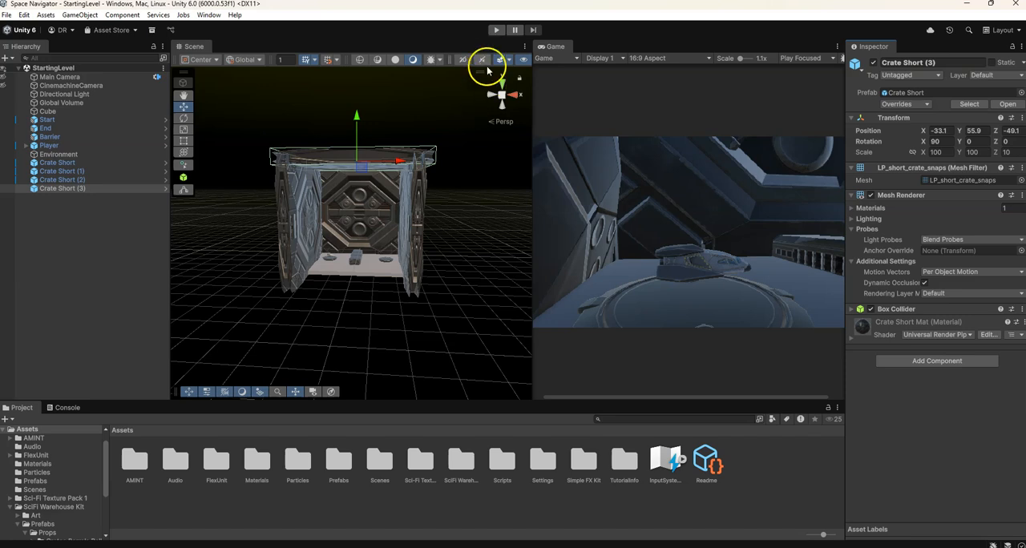
{"action": "left_click", "coordinate": [497, 30]}
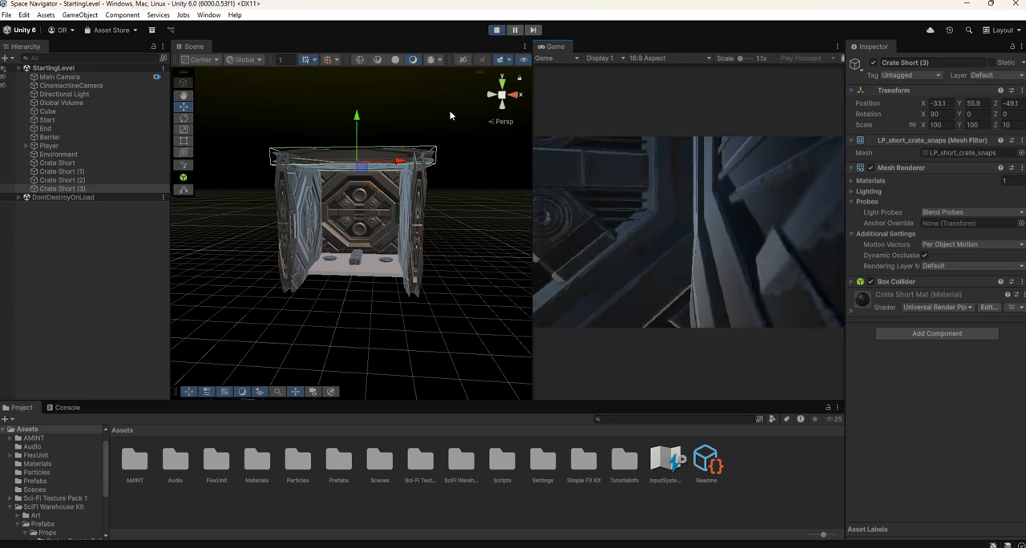
{"action": "left_click", "coordinate": [496, 34]}
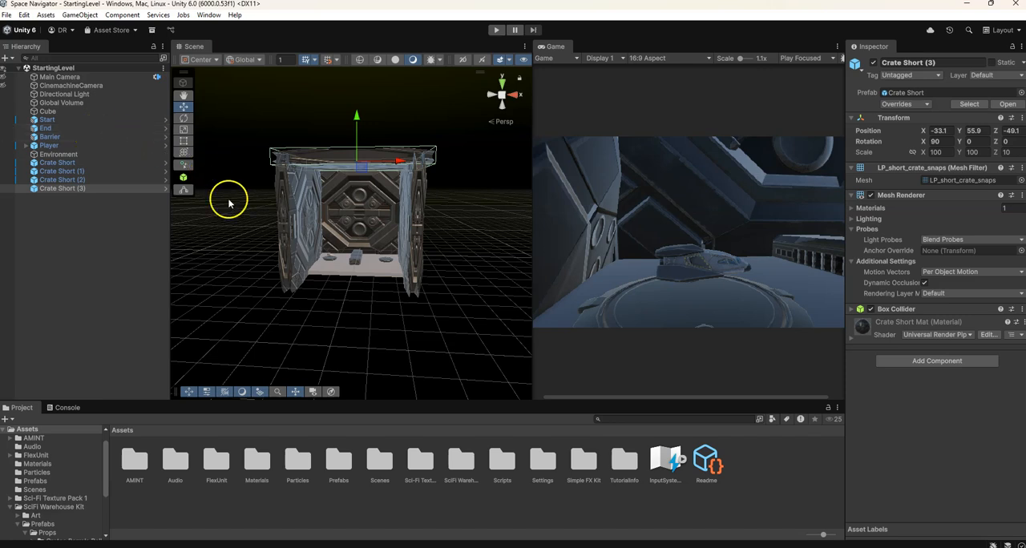
Parent all four Crate Short panels under the Environment object
{"action": "left_click", "coordinate": [61, 164]}
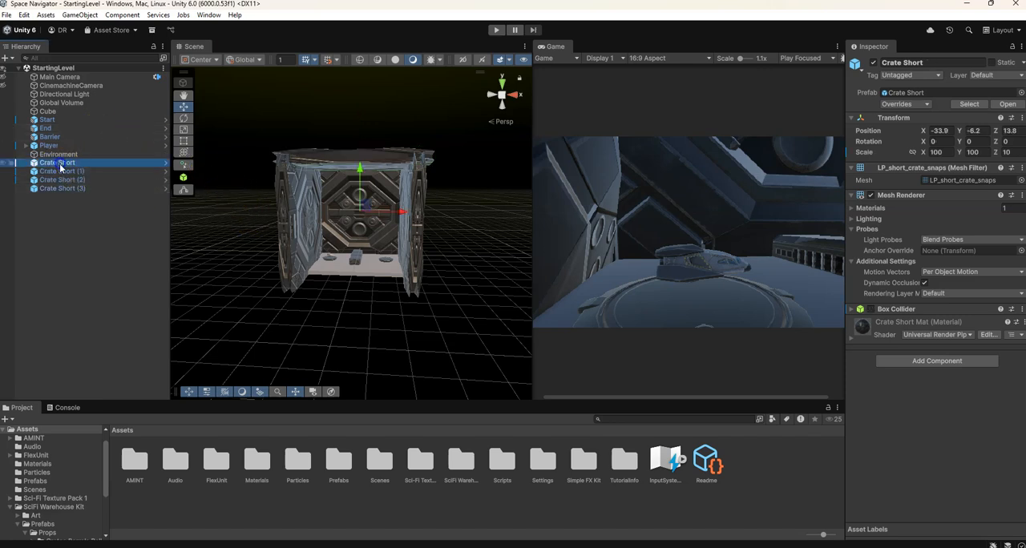
{"action": "left_click", "coordinate": [63, 188], "text": "shift"}
{"action": "left_click_drag", "start_coordinate": [60, 166], "coordinate": [61, 157]}
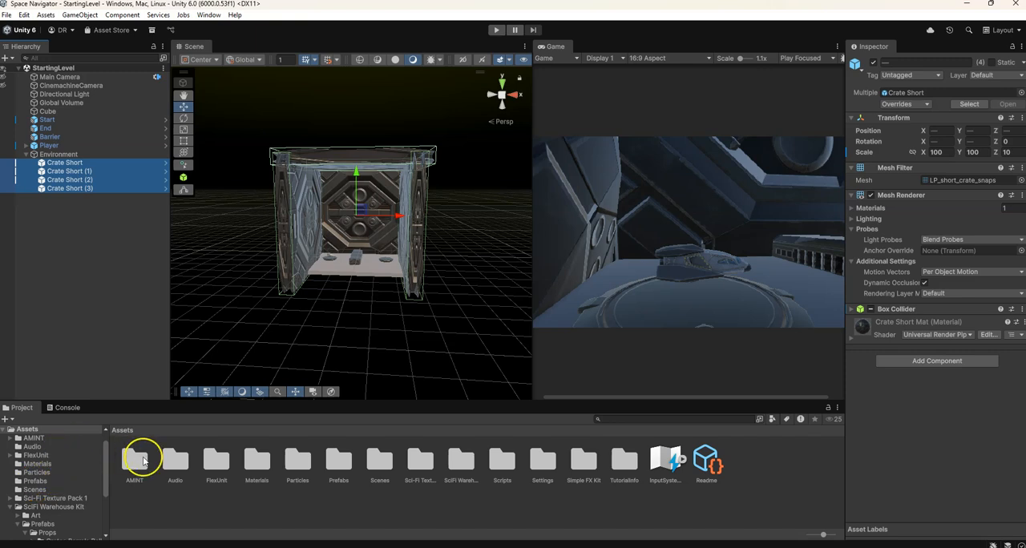
Open the CeilingLevel scene and paste the four crate panels from StartingLevel into its Environment object
{"action": "scroll", "coordinate": [72, 473], "scroll_direction": "down", "scroll_amount": 3}
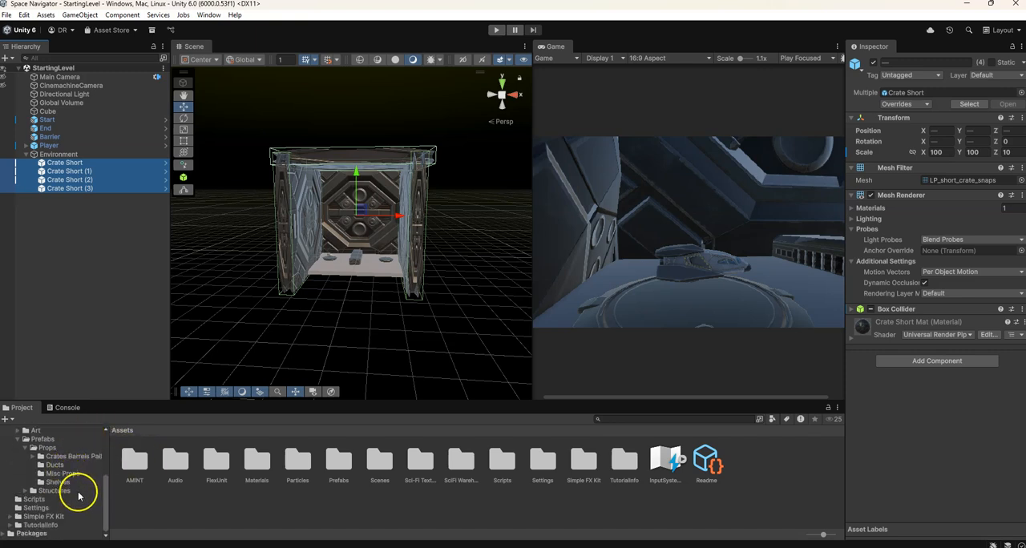
{"action": "scroll", "coordinate": [79, 496], "scroll_direction": "up", "scroll_amount": 2}
{"action": "left_click", "coordinate": [38, 438]}
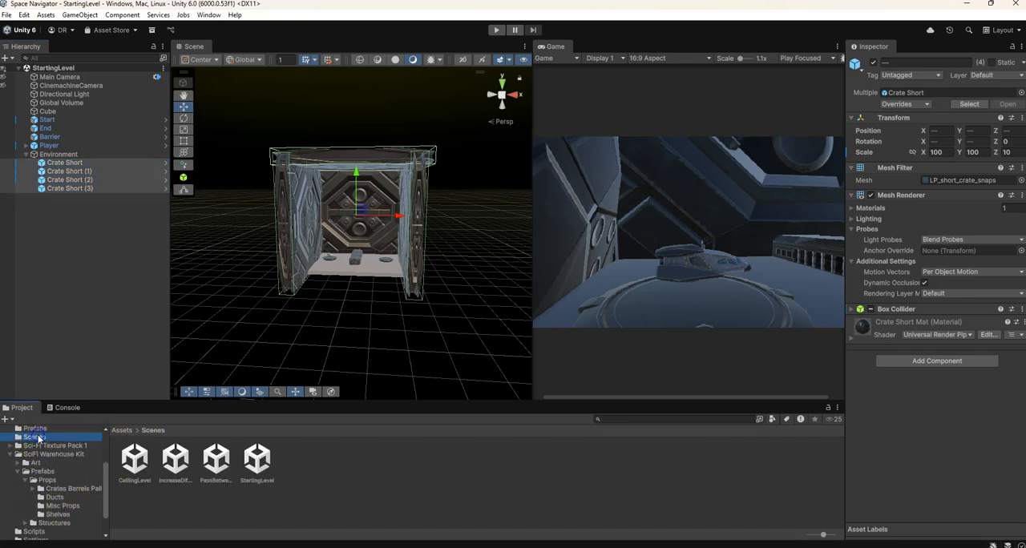
{"action": "double_click", "coordinate": [135, 458]}
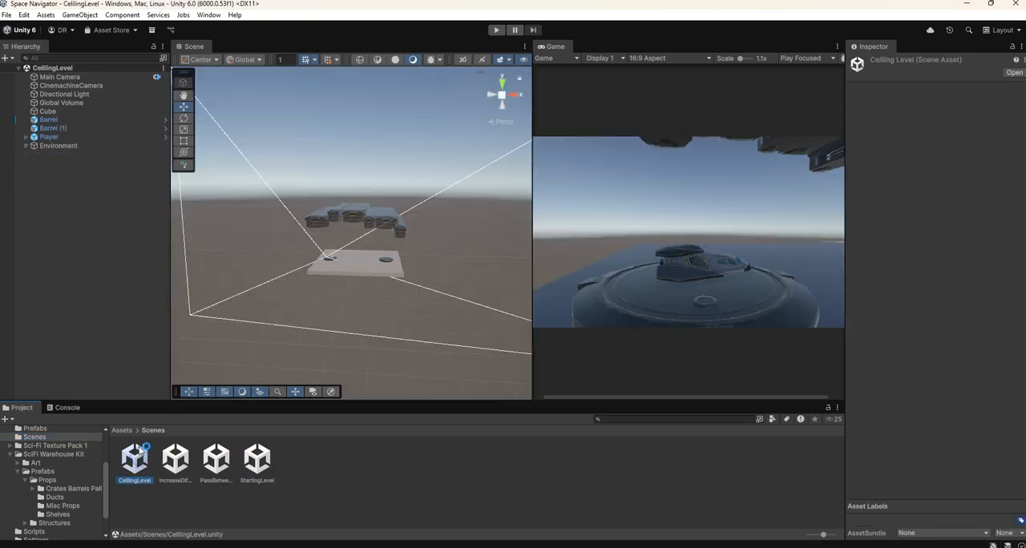
{"action": "left_click", "coordinate": [60, 147]}
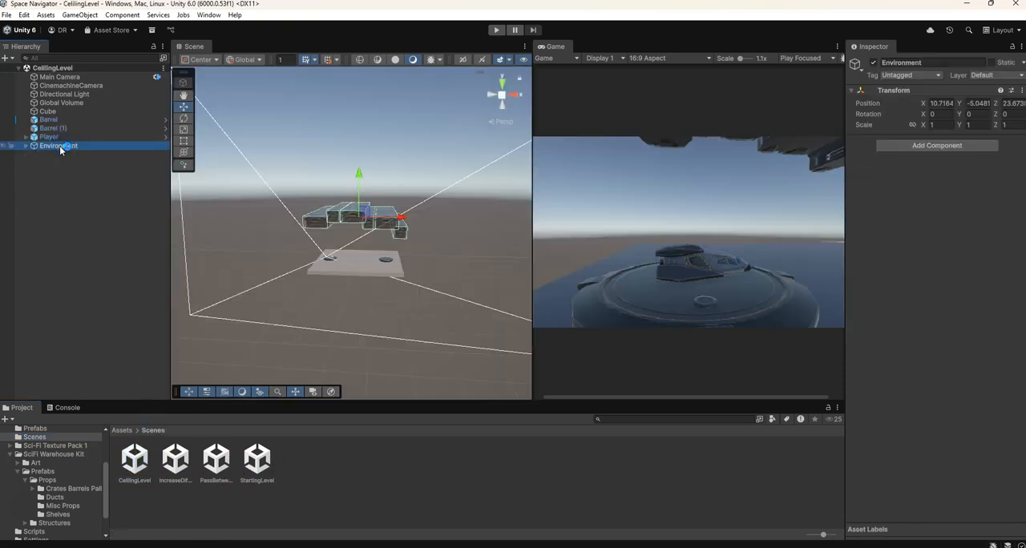
{"action": "key", "text": "ctrl+v"}
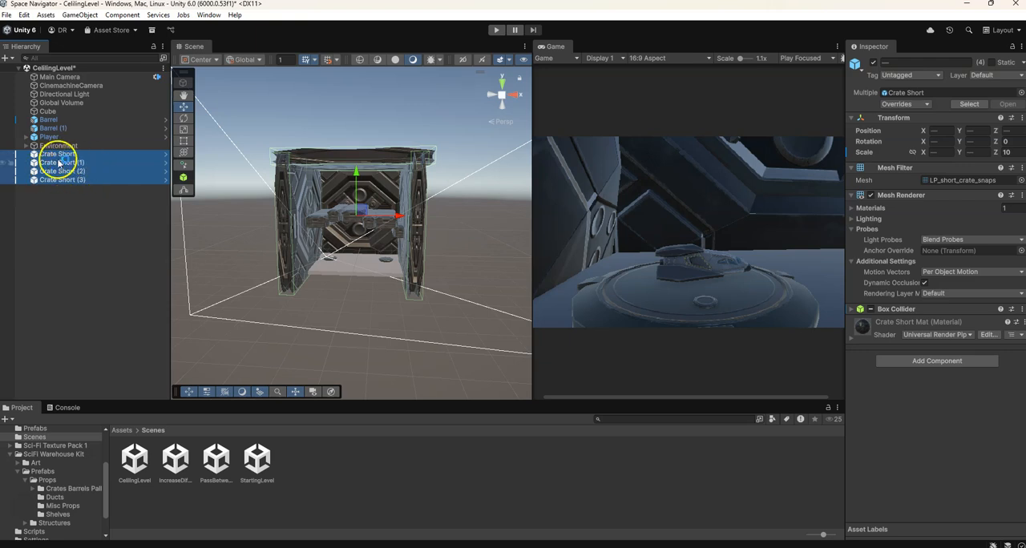
{"action": "left_click", "coordinate": [26, 146]}
{"action": "left_click_drag", "start_coordinate": [61, 208], "coordinate": [66, 147]}
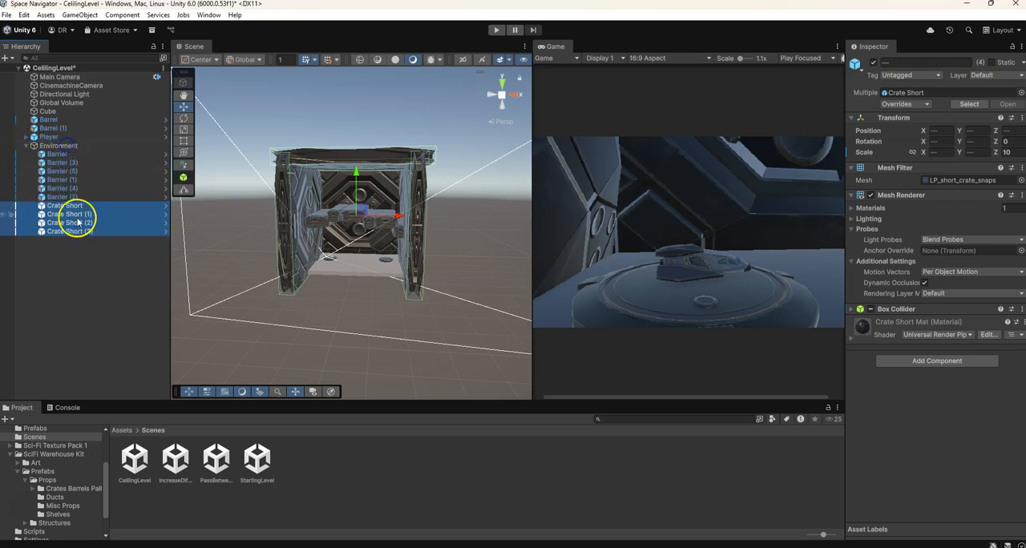
{"action": "left_click", "coordinate": [26, 146]}
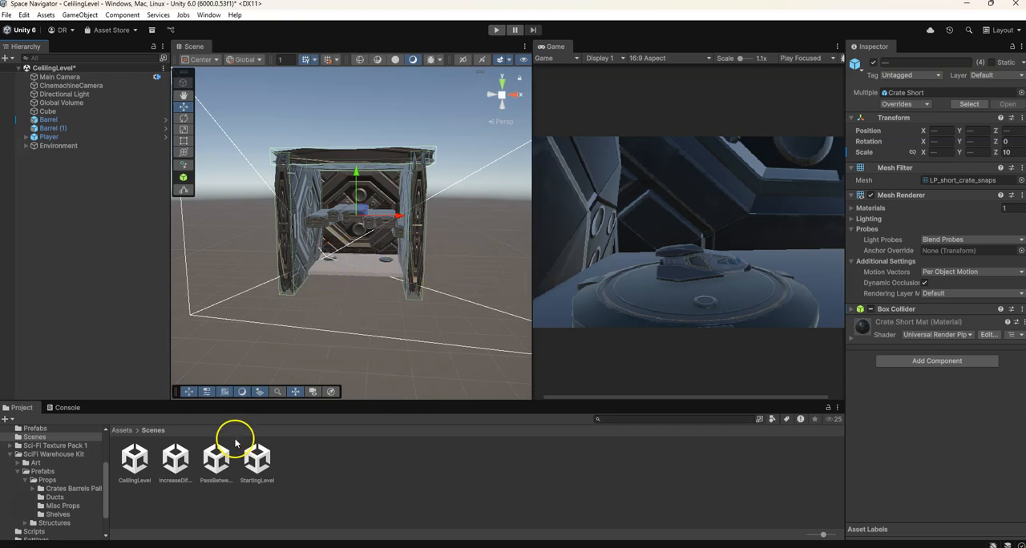
Open the IncreaseDifficulty scene, keeping the CeilingLevel changes, and paste and save the four crate panels there
{"action": "double_click", "coordinate": [174, 464]}
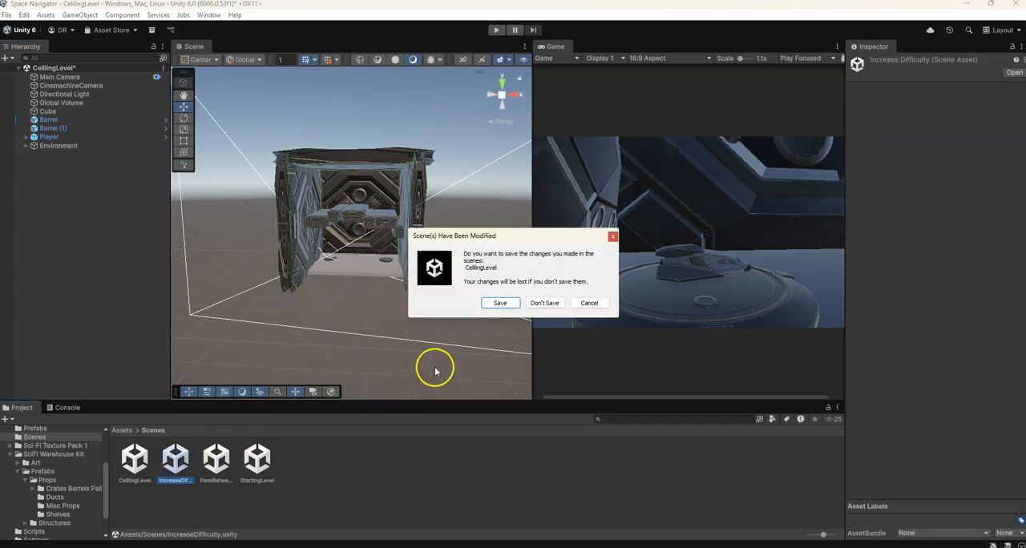
{"action": "left_click", "coordinate": [500, 303]}
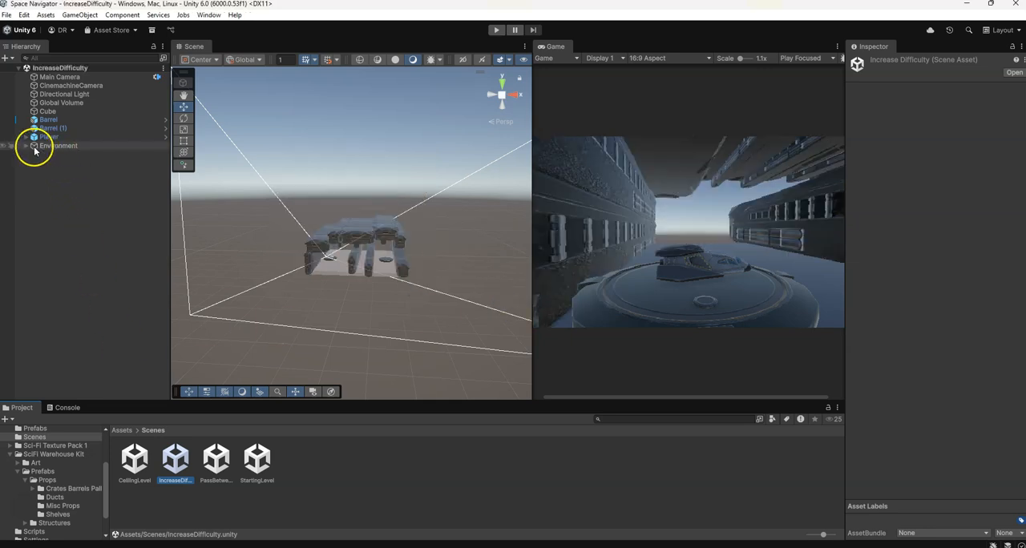
{"action": "left_click", "coordinate": [72, 147]}
{"action": "key", "text": "ctrl+v"}
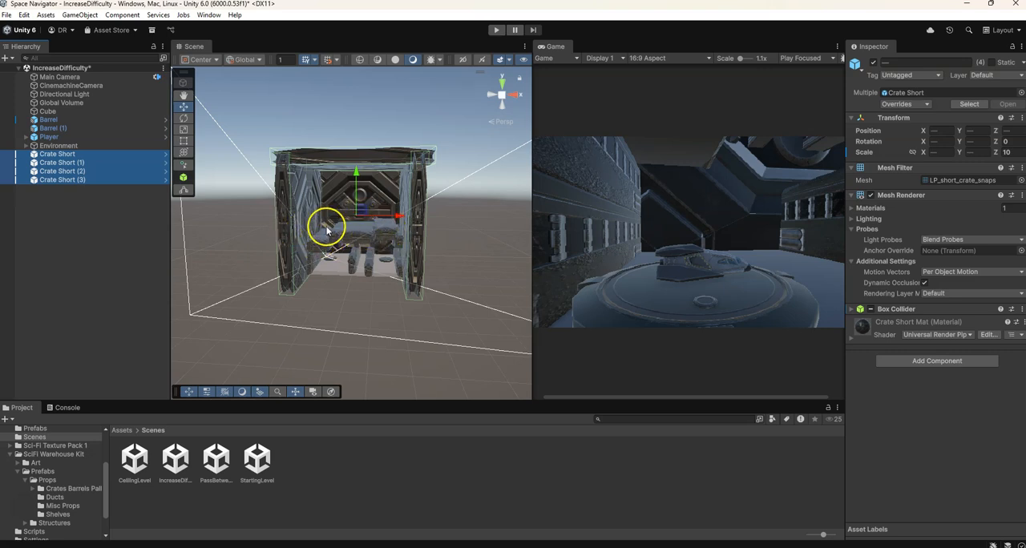
{"action": "left_click", "coordinate": [333, 162]}
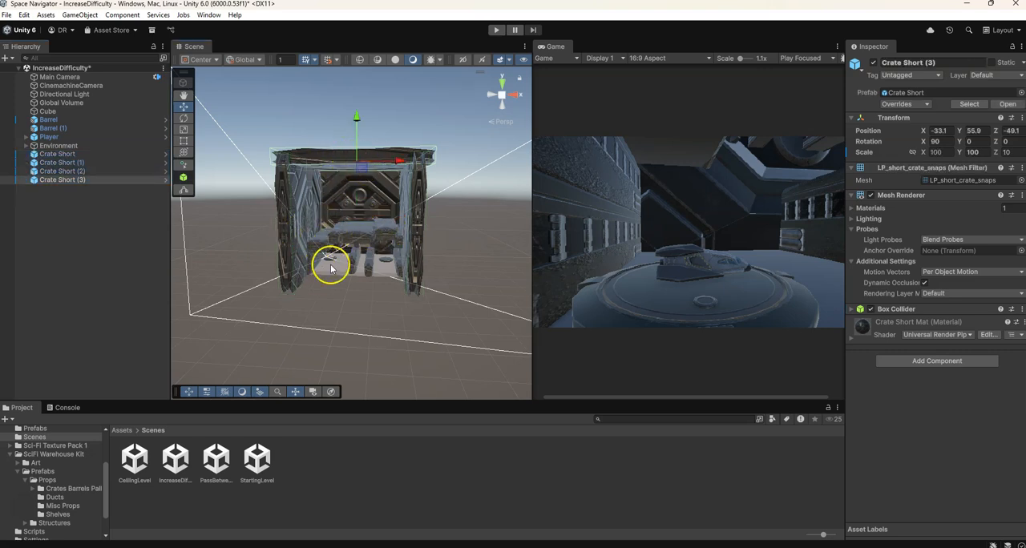
{"action": "key", "text": "ctrl+s"}
Paste the four crate panels into the PassBetweenLevel scene, save it and return to StartingLevel
{"action": "double_click", "coordinate": [214, 463]}
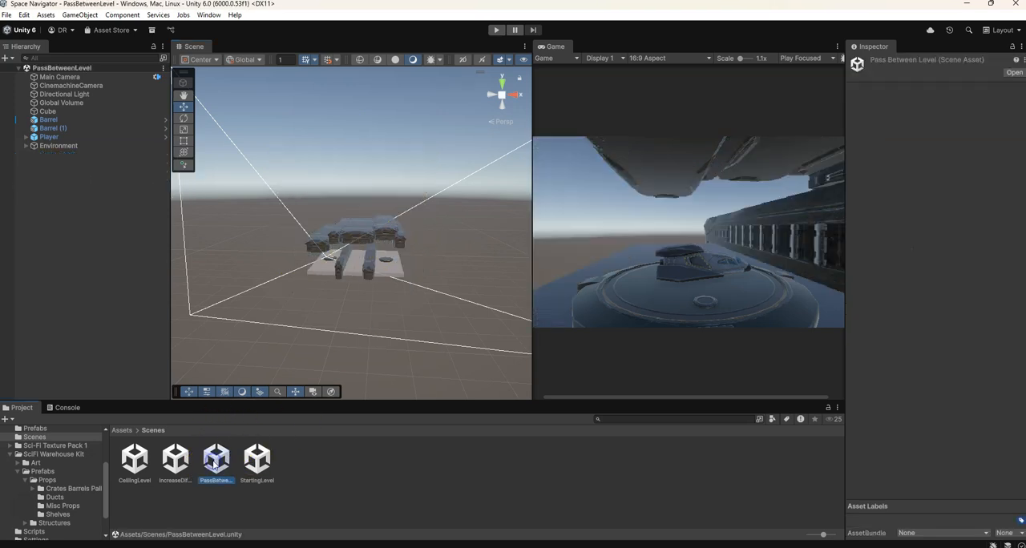
{"action": "left_click", "coordinate": [45, 145]}
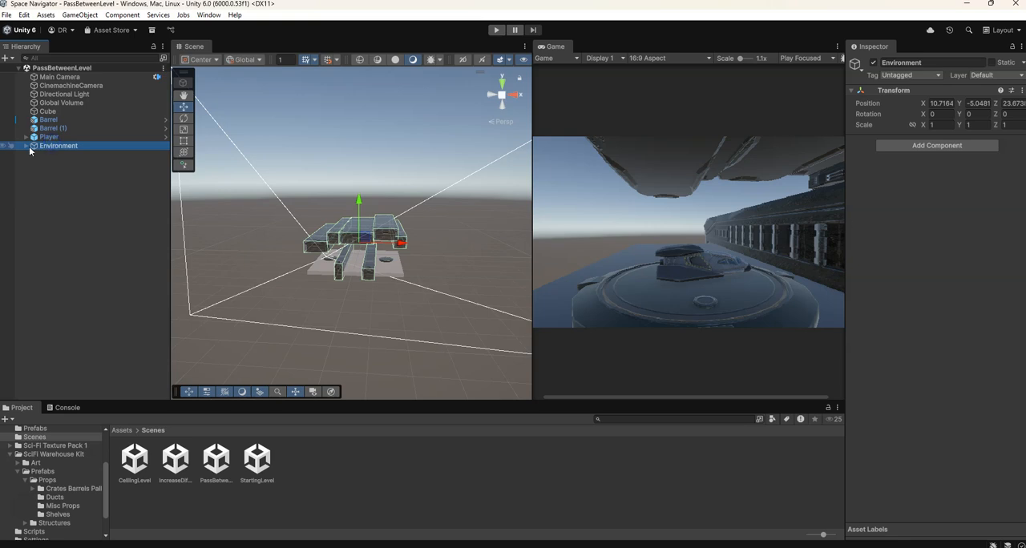
{"action": "key", "text": "ctrl+v"}
{"action": "key", "text": "ctrl+s"}
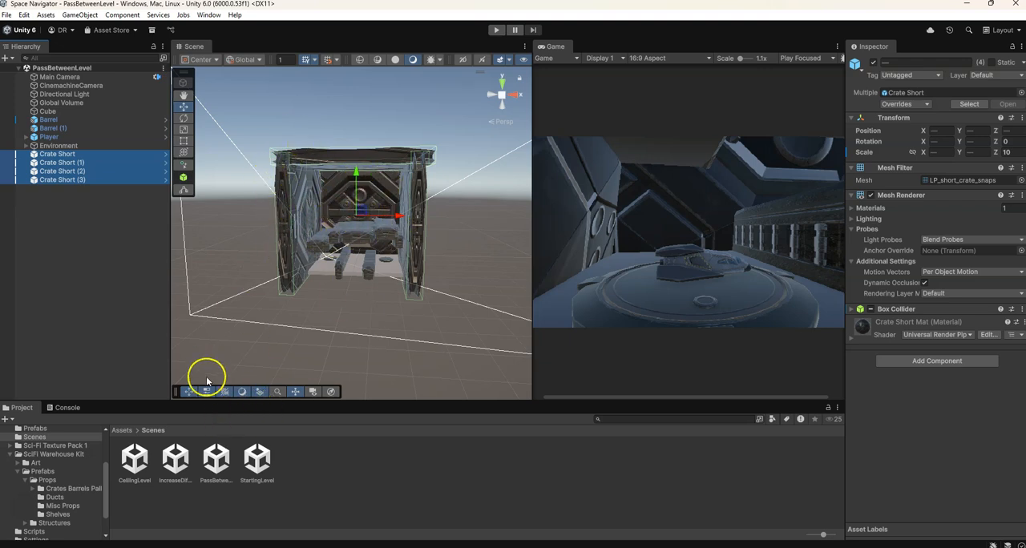
{"action": "double_click", "coordinate": [267, 461]}
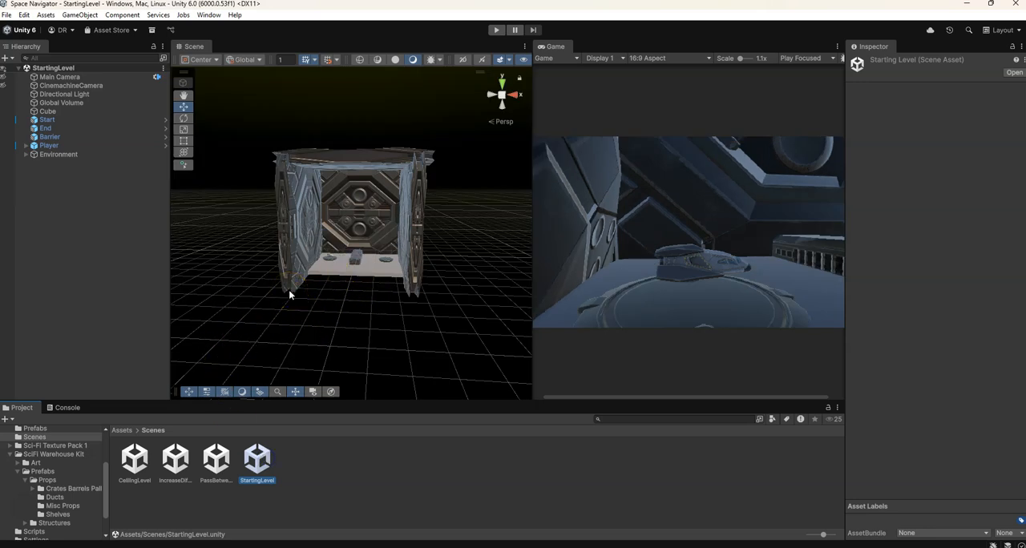
In Visual Studio, comment out "|| !canCollide" in the OnCollisionEnter condition with a note on its removal for collision, and save CollisionActions.cs
{"action": "key", "text": "alt+Tab"}
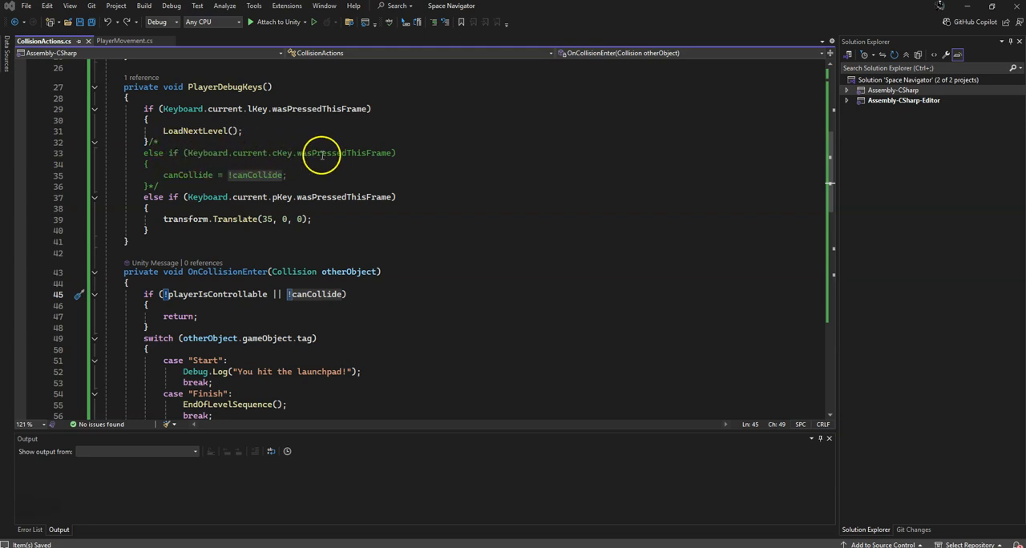
{"action": "left_click_drag", "start_coordinate": [286, 295], "coordinate": [328, 294]}
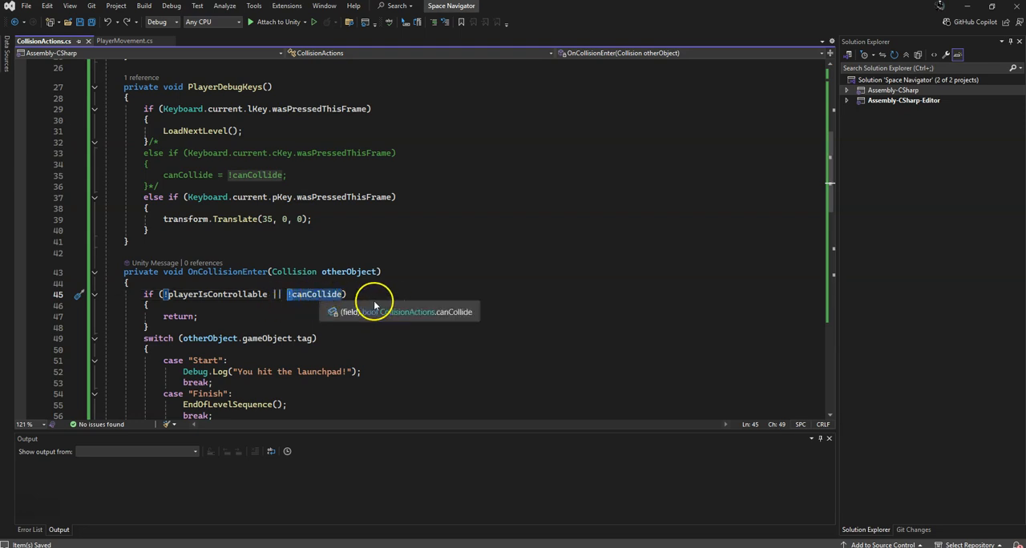
{"action": "key", "text": "BackSpace"}
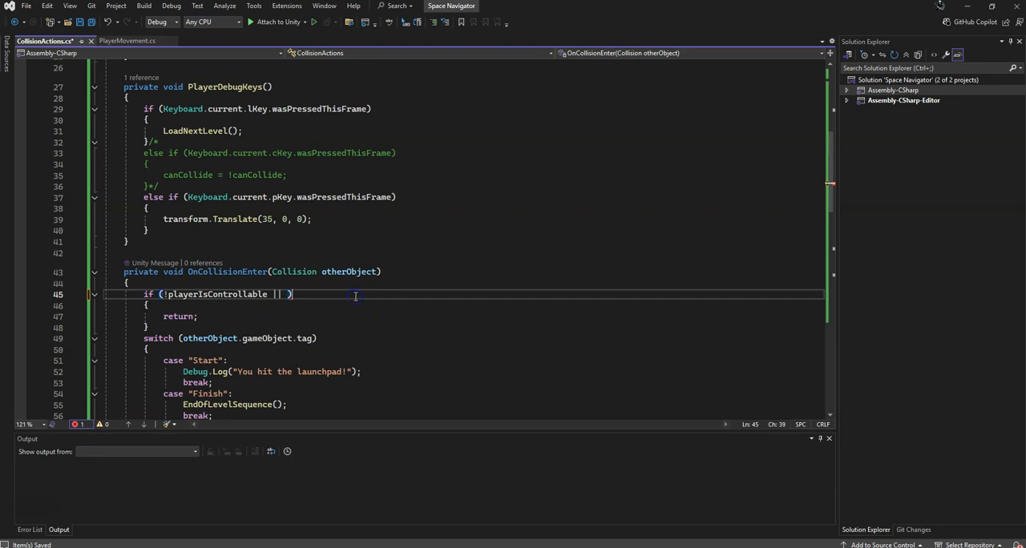
{"action": "type", "text": "// canCollide"}
{"action": "left_click", "coordinate": [281, 294]}
{"action": "key", "text": "BackSpace"}
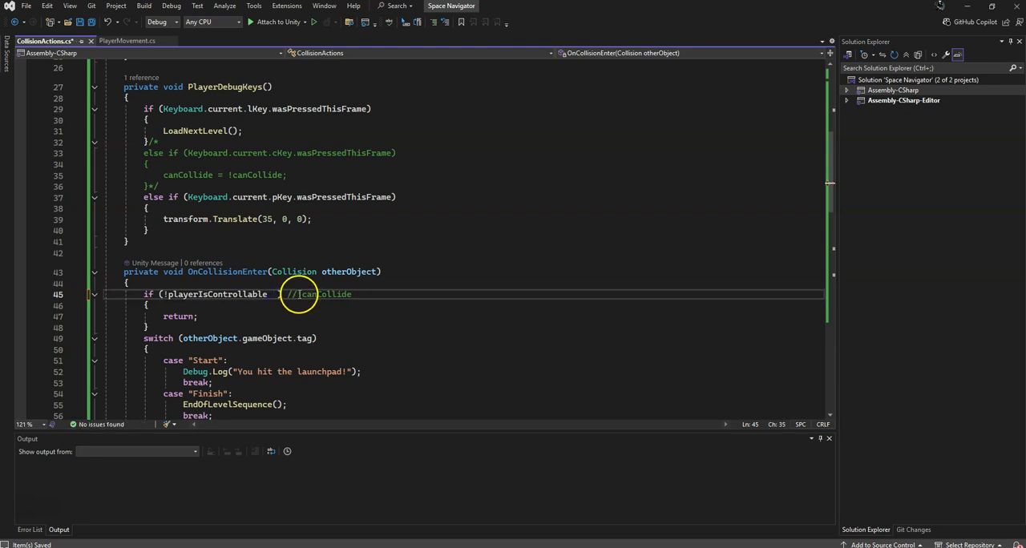
{"action": "key", "text": "ctrl+s"}
{"action": "type", "text": "||"}
{"action": "key", "text": "ctrl+s"}
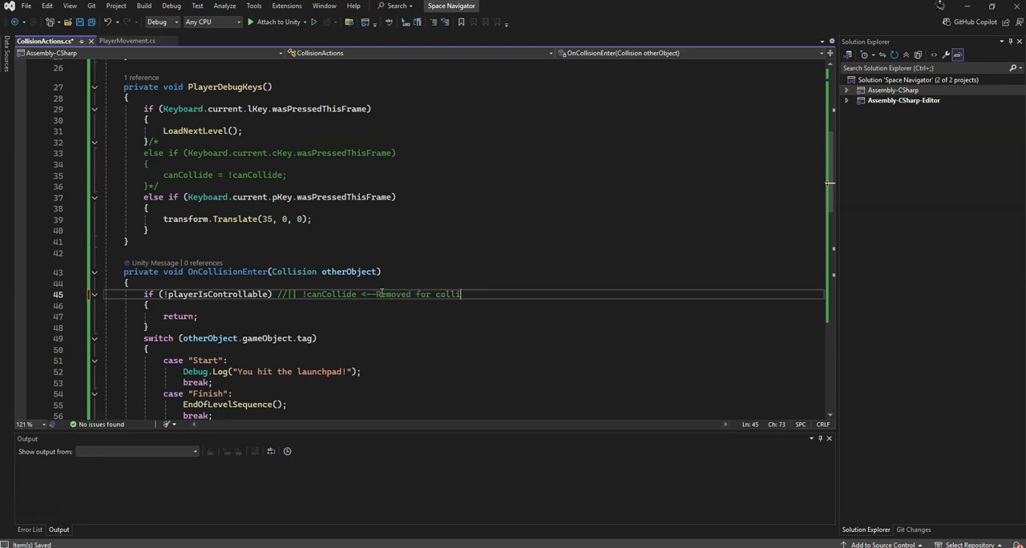
Comment out the "bool canCollide;" declaration and save CollisionActions.cs
{"action": "scroll", "coordinate": [366, 281], "scroll_direction": "up", "scroll_amount": 5}
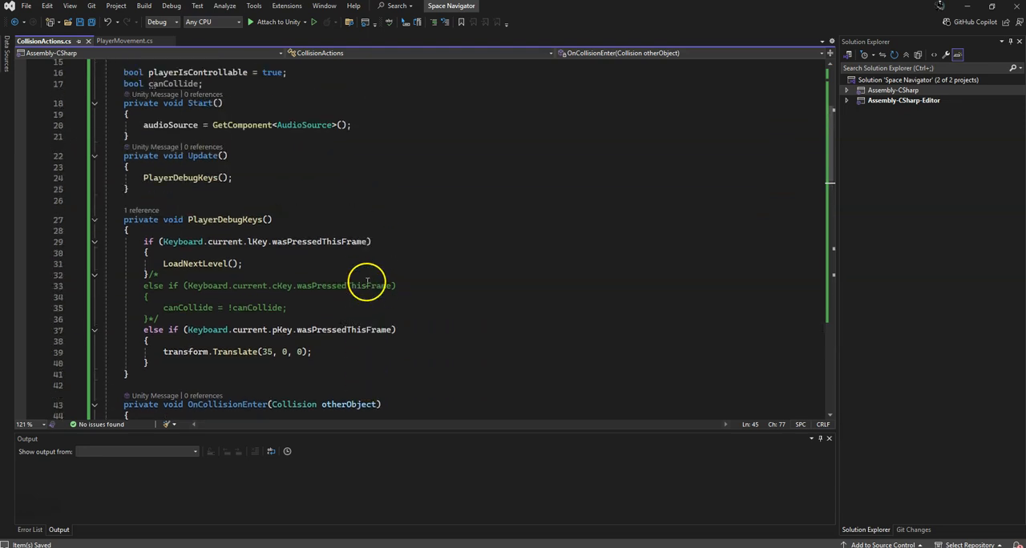
{"action": "scroll", "coordinate": [365, 275], "scroll_direction": "up", "scroll_amount": 2}
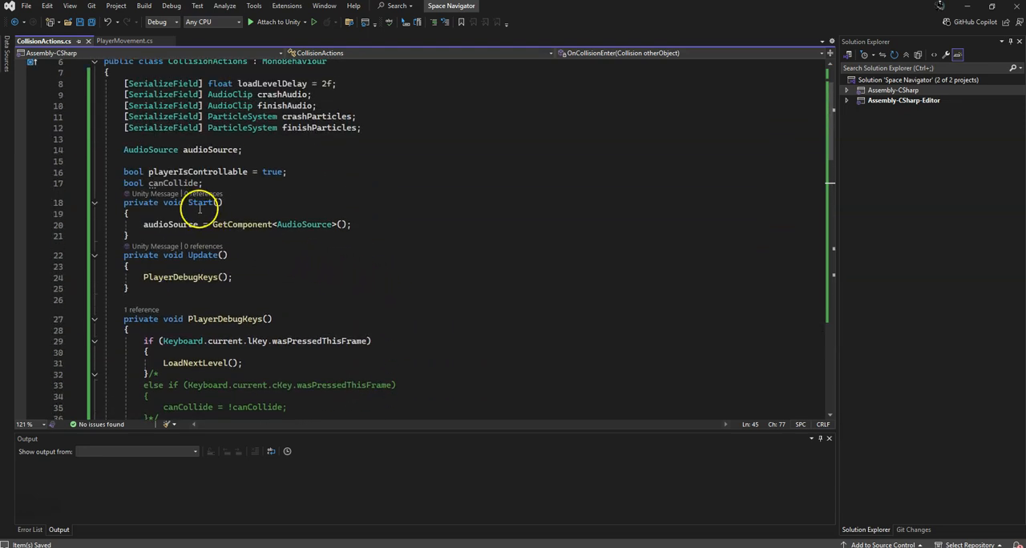
{"action": "left_click", "coordinate": [124, 183]}
{"action": "type", "text": "//"}
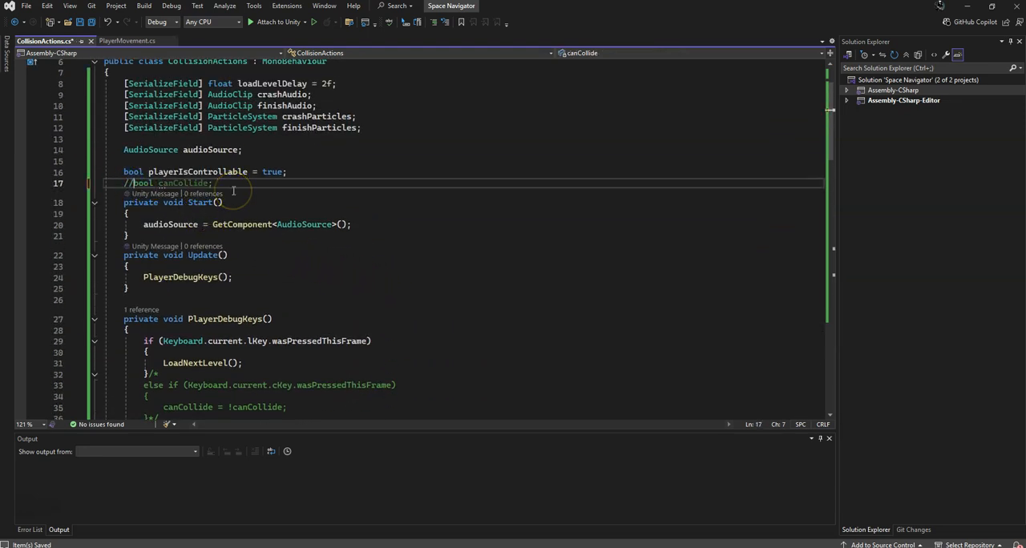
{"action": "scroll", "coordinate": [144, 197], "scroll_direction": "down", "scroll_amount": 7}
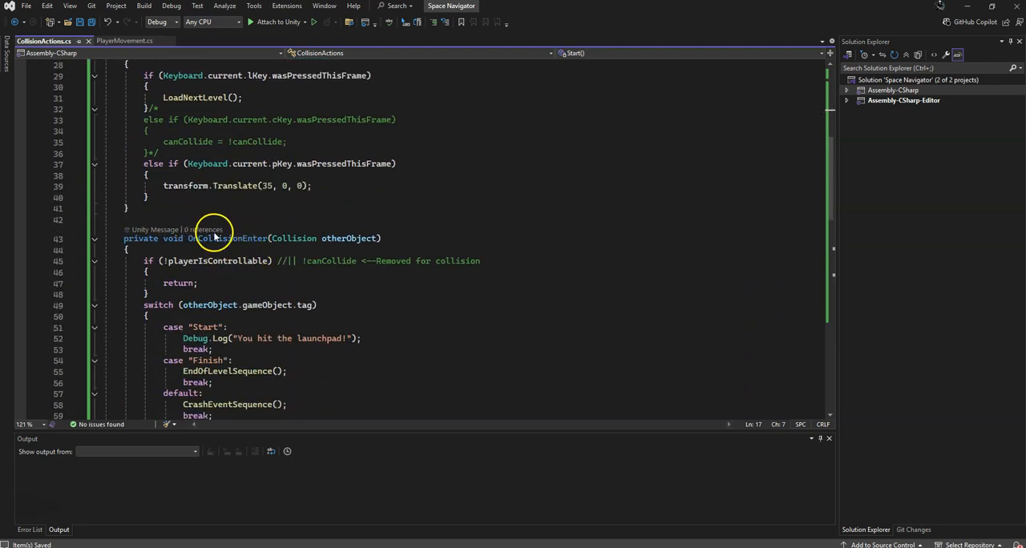
{"action": "scroll", "coordinate": [214, 236], "scroll_direction": "up", "scroll_amount": 4}
{"action": "scroll", "coordinate": [248, 165], "scroll_direction": "up", "scroll_amount": 3}
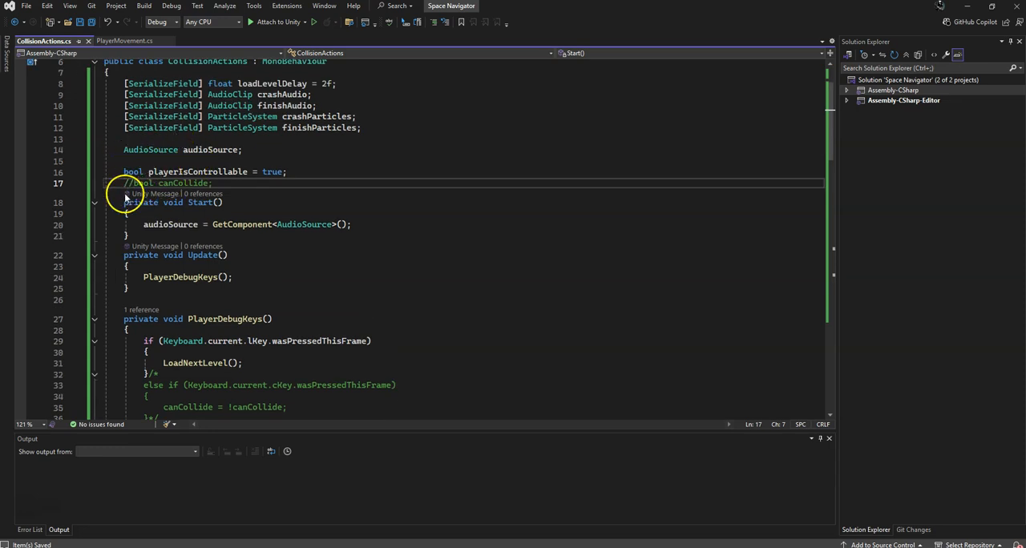
{"action": "scroll", "coordinate": [129, 197], "scroll_direction": "down", "scroll_amount": 5}
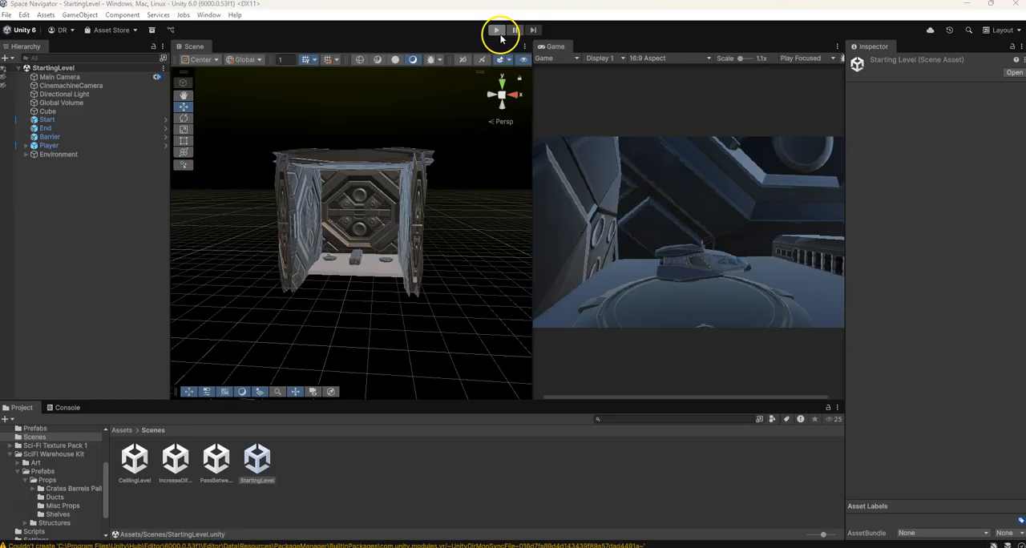
Return to Unity and play-test StartingLevel several times, flying the ship against the surrounding panels, and stop play mode
{"action": "left_click", "coordinate": [498, 35]}
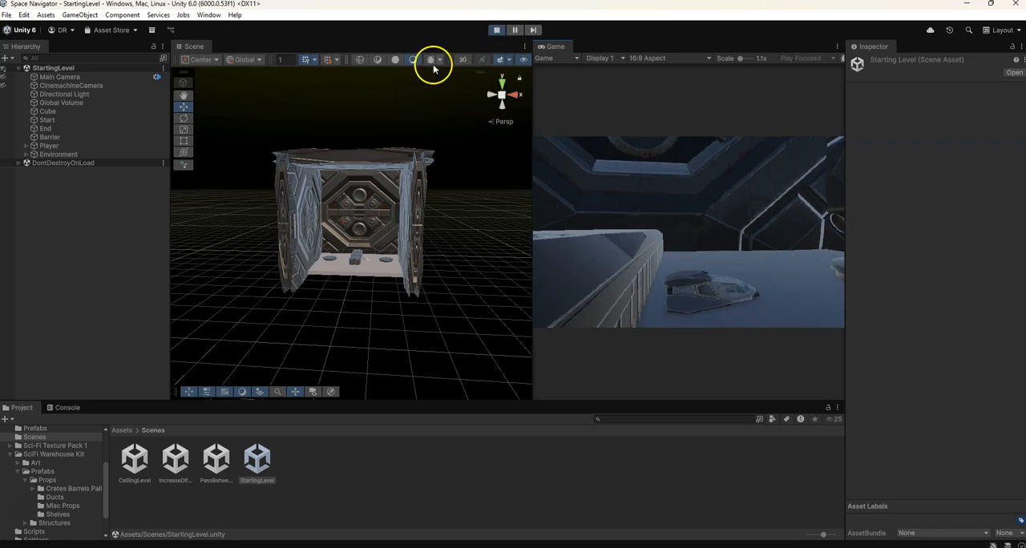
{"action": "left_click", "coordinate": [496, 31]}
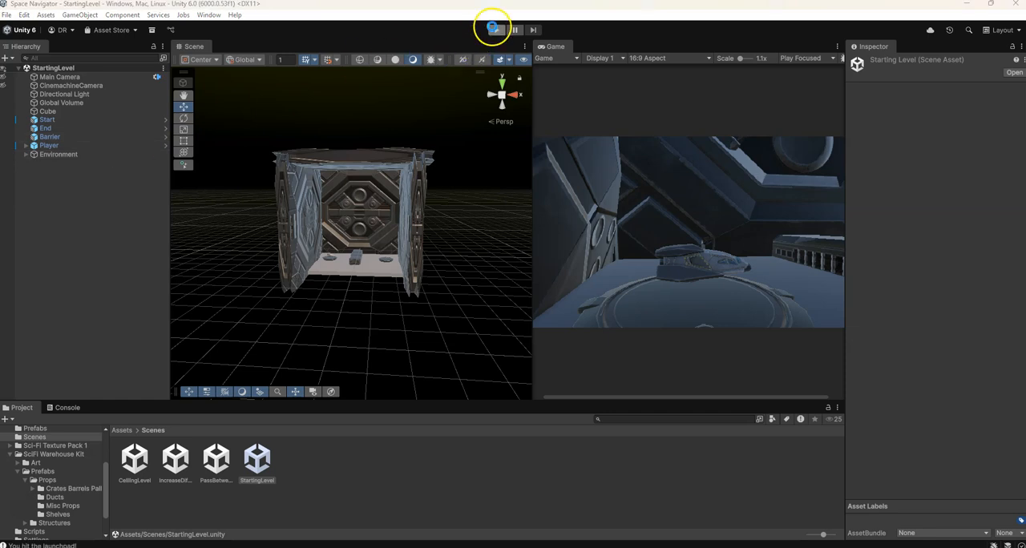
{"action": "left_click", "coordinate": [496, 30]}
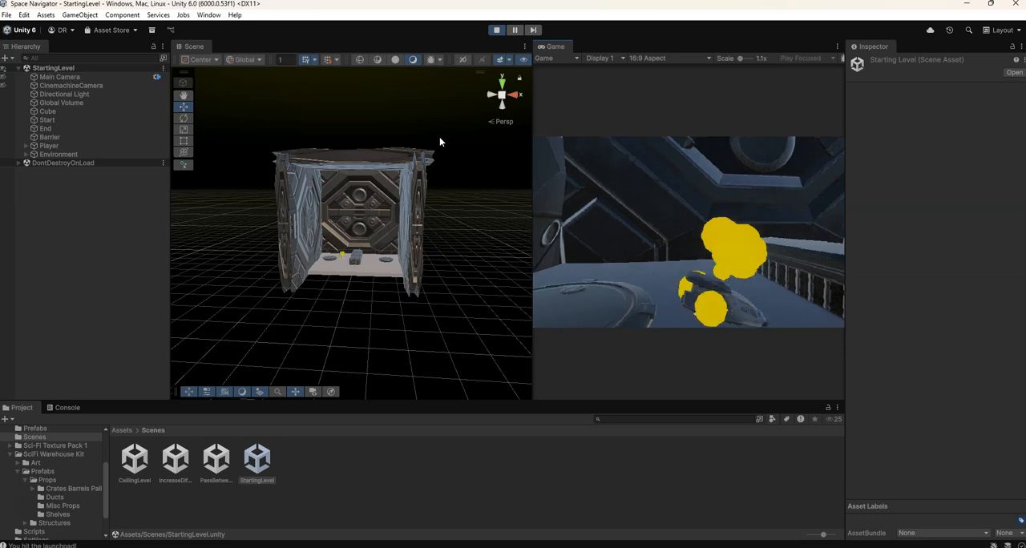
{"action": "left_click", "coordinate": [496, 30]}
{"action": "left_click", "coordinate": [497, 31]}
{"action": "left_click", "coordinate": [487, 153]}
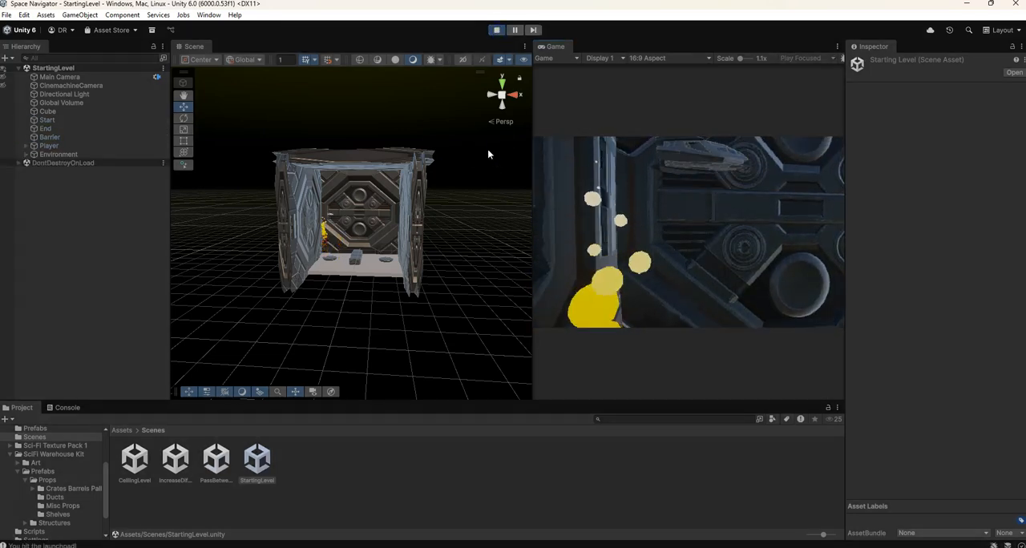
{"action": "left_click", "coordinate": [496, 31]}
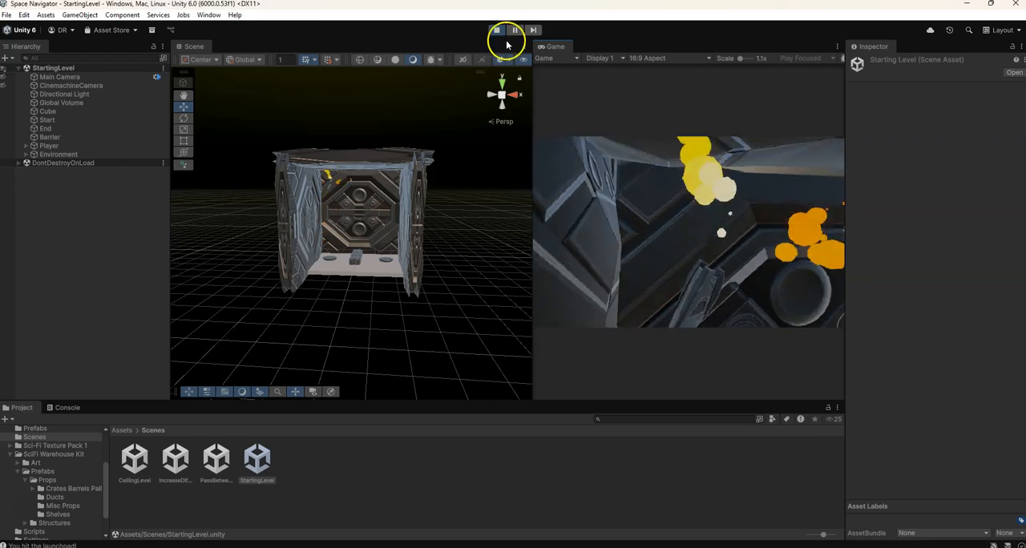
{"action": "left_click", "coordinate": [485, 199]}
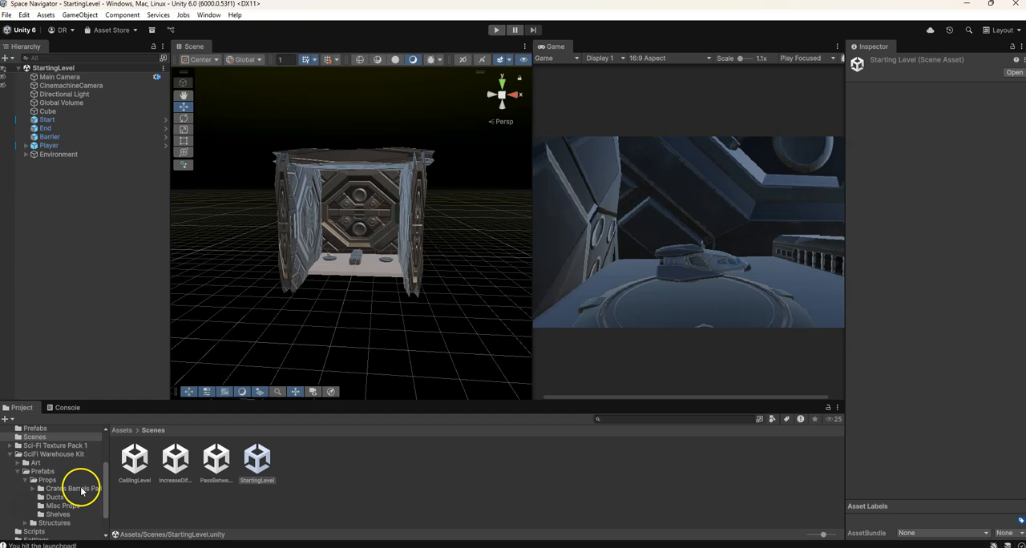
{"action": "left_click", "coordinate": [72, 488]}
{"action": "left_click", "coordinate": [296, 468]}
{"action": "left_click", "coordinate": [303, 461]}
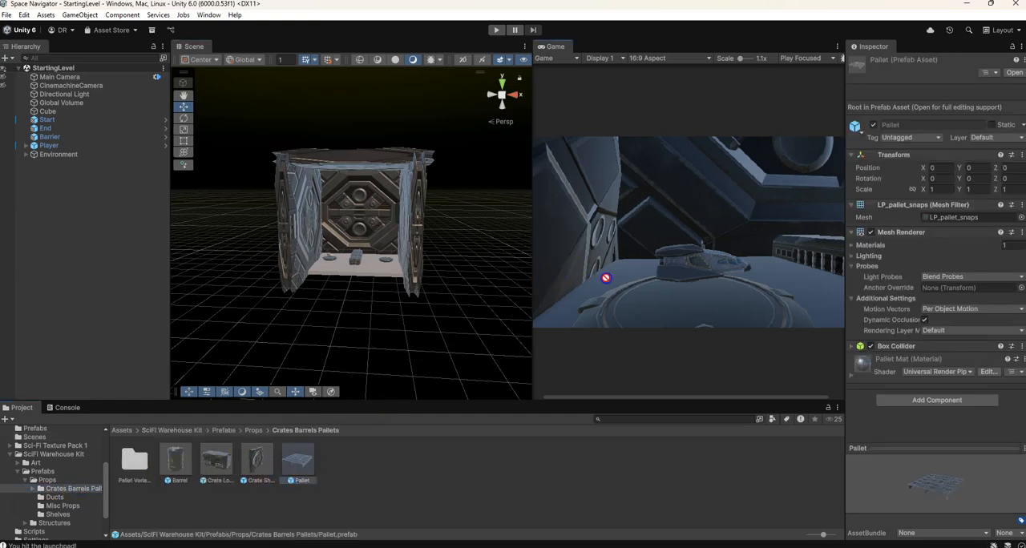
{"action": "left_click_drag", "start_coordinate": [624, 303], "coordinate": [337, 265]}
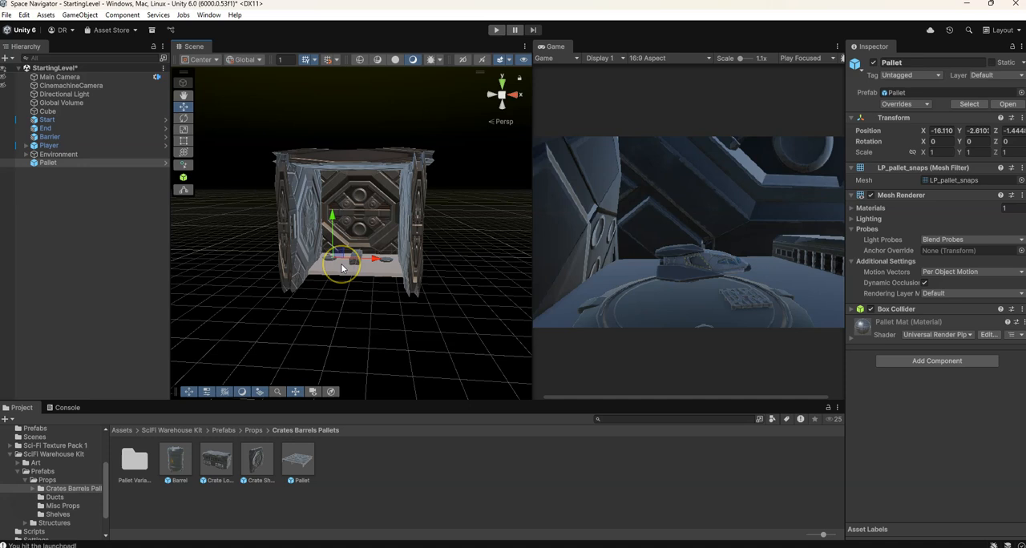
{"action": "key", "text": "Delete"}
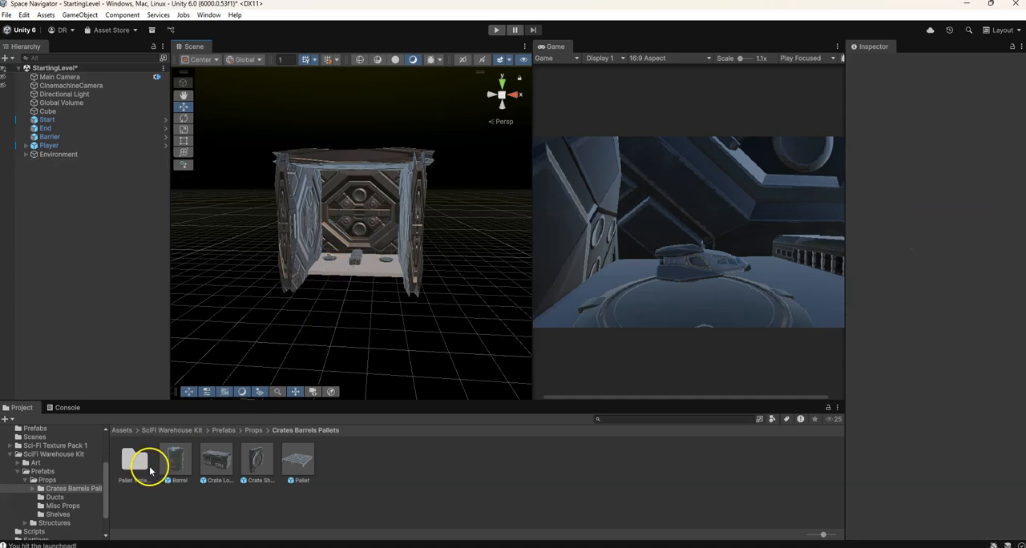
Add the Duct Elbow 01 prefab from the Ducts folder near the start pad and raise it to about X -15.9, Y -0.3
{"action": "left_click", "coordinate": [87, 498]}
{"action": "left_click", "coordinate": [143, 471]}
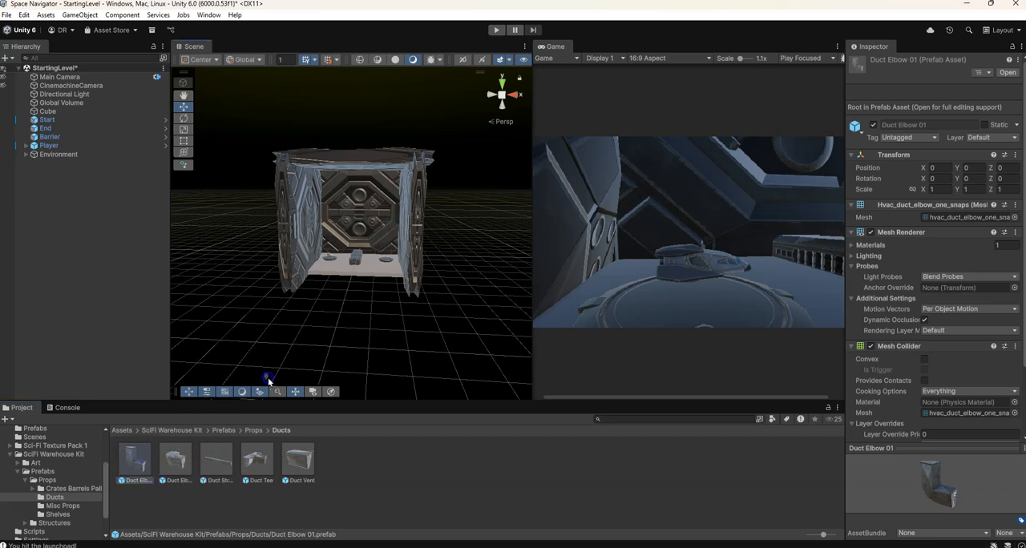
{"action": "mouse_move", "coordinate": [331, 271]}
{"action": "left_mouse_down"}
{"action": "mouse_move", "coordinate": [335, 263]}
{"action": "mouse_move", "coordinate": [337, 275]}
{"action": "left_mouse_up"}
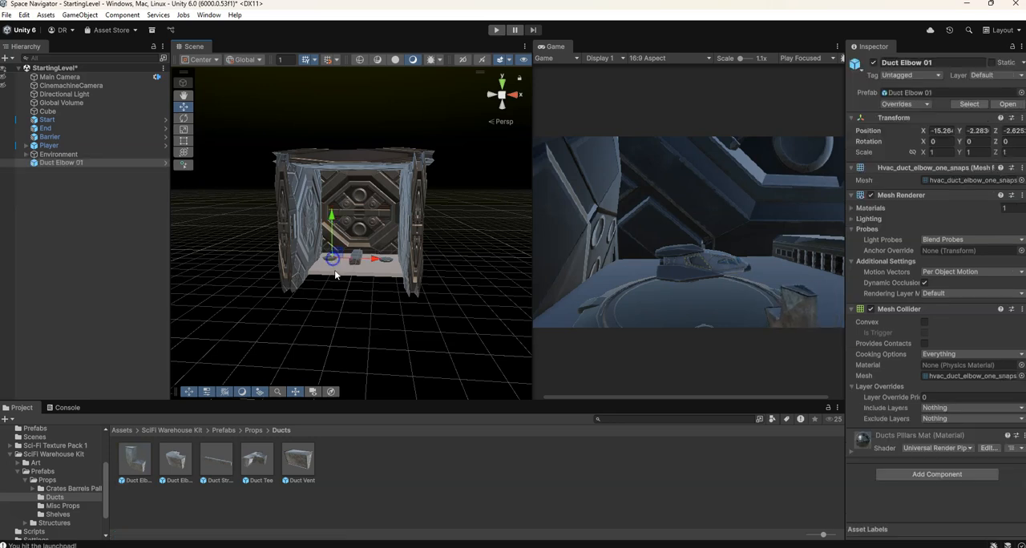
{"action": "mouse_move", "coordinate": [343, 238]}
{"action": "left_mouse_down"}
{"action": "mouse_move", "coordinate": [338, 261]}
{"action": "mouse_move", "coordinate": [336, 251]}
{"action": "left_mouse_up"}
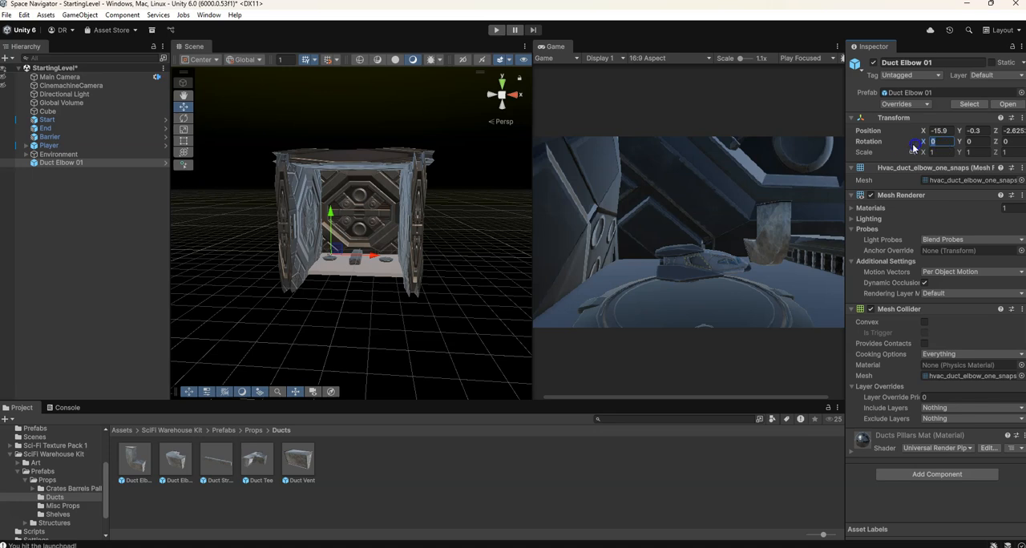
Rotate Duct Elbow 01 to X 90, Y 90 and raise it to about Y 1
{"action": "type", "text": "90"}
{"action": "key", "text": "Tab"}
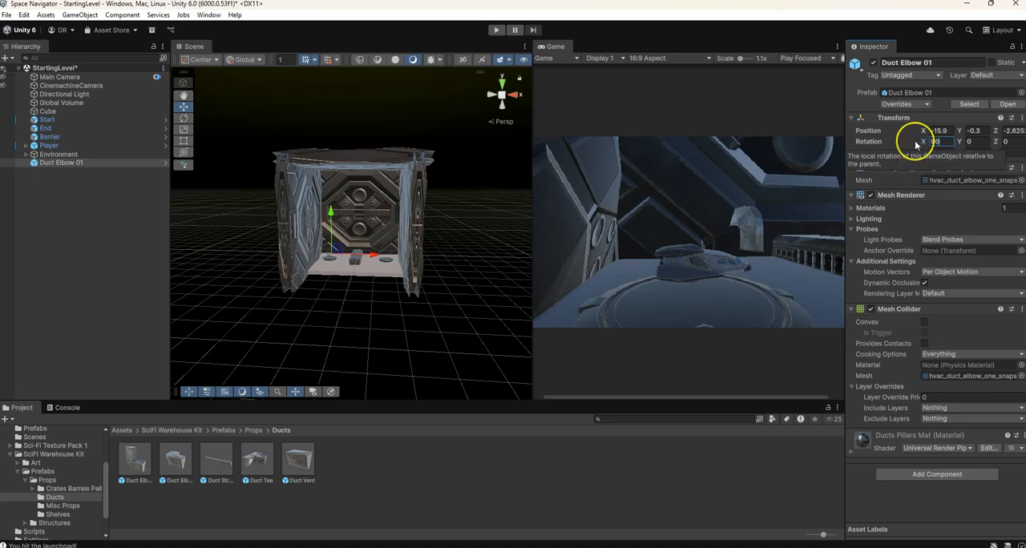
{"action": "type", "text": "90"}
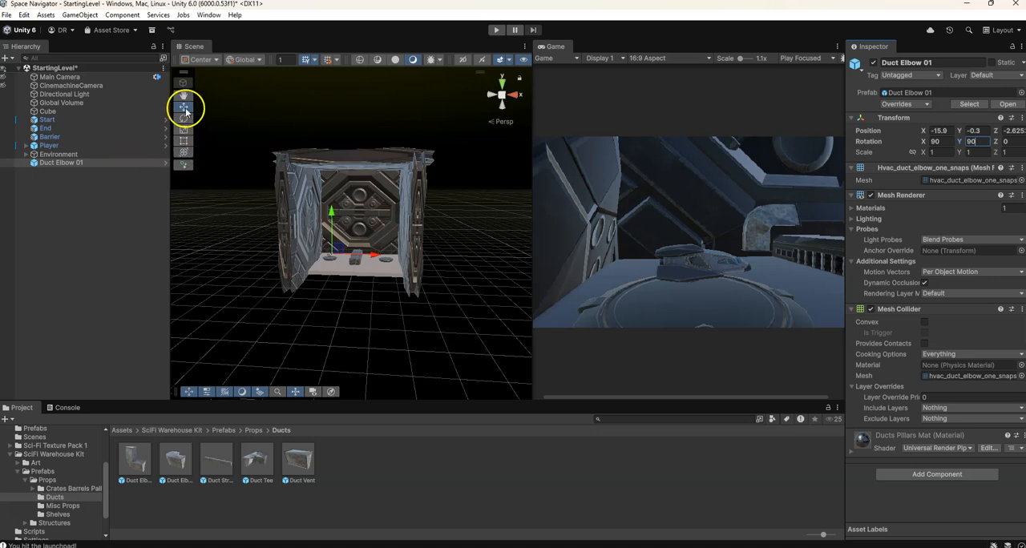
{"action": "left_click_drag", "start_coordinate": [331, 211], "coordinate": [331, 183]}
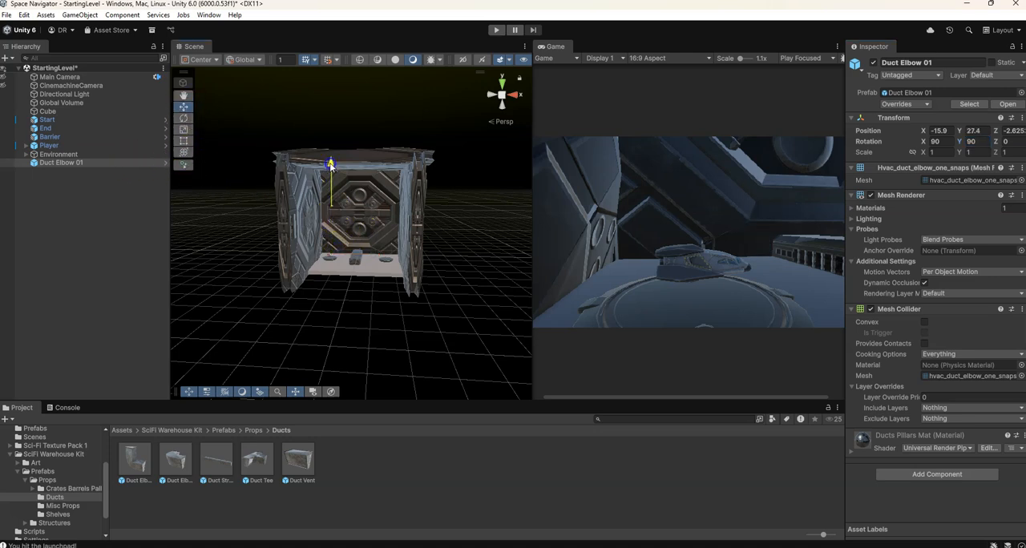
{"action": "left_click_drag", "start_coordinate": [324, 222], "coordinate": [326, 209]}
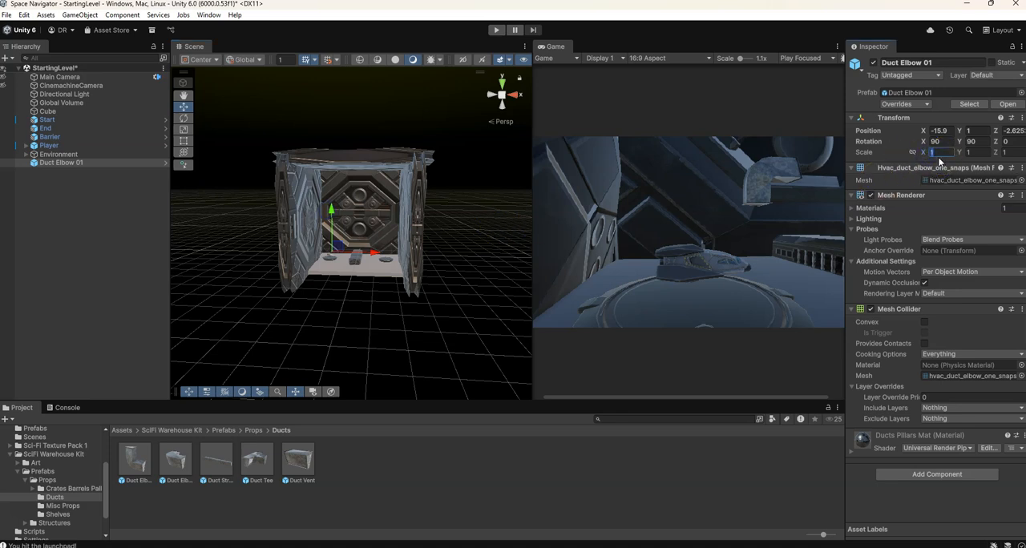
Scale Duct Elbow 01 to 10 on all axes and shift it to about X -9.3, Y -0.1
{"action": "type", "text": "10"}
{"action": "key", "text": "Tab"}
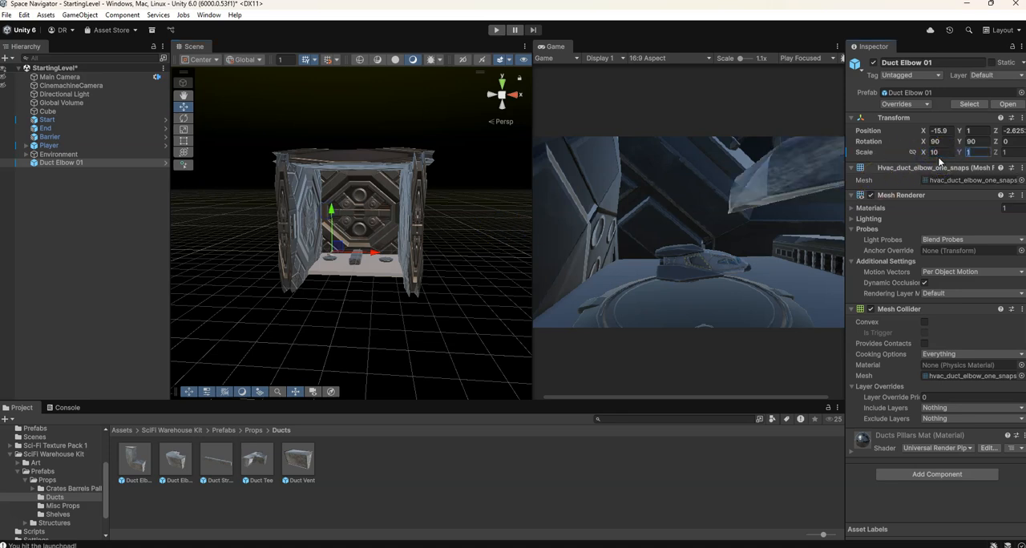
{"action": "type", "text": "10"}
{"action": "key", "text": "Tab"}
{"action": "type", "text": "10"}
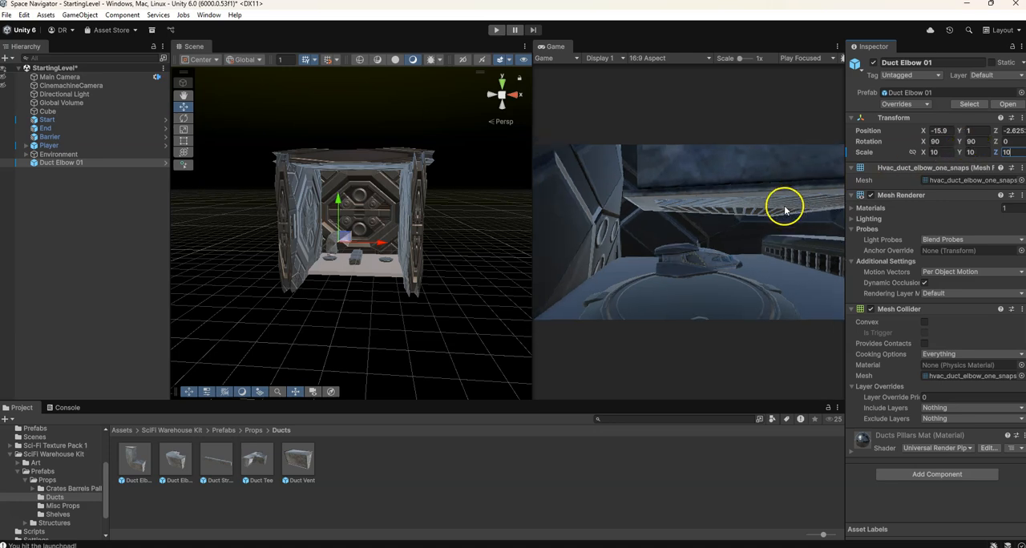
{"action": "scroll", "coordinate": [343, 240], "scroll_direction": "down", "scroll_amount": 4}
{"action": "scroll", "coordinate": [340, 246], "scroll_direction": "up", "scroll_amount": 5}
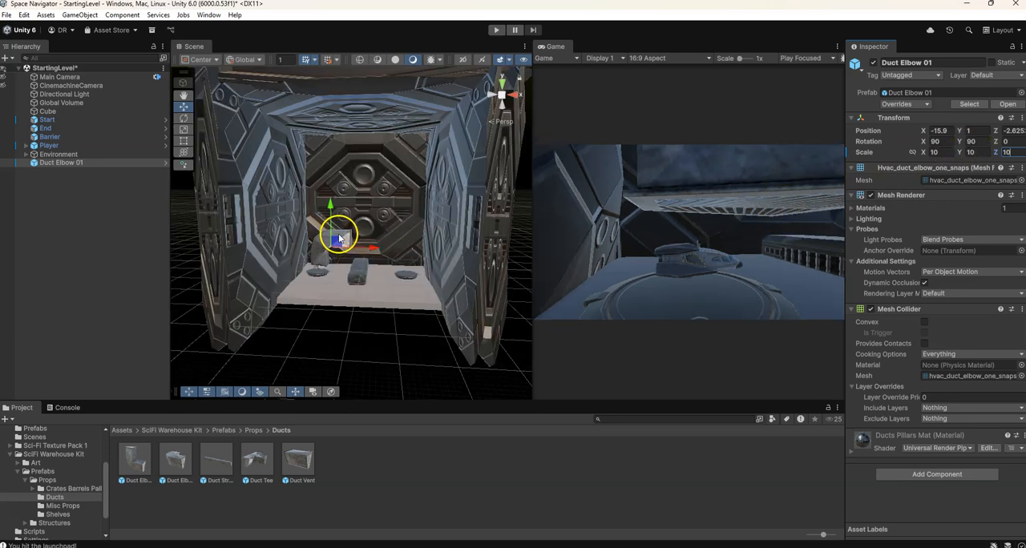
{"action": "left_click_drag", "start_coordinate": [330, 251], "coordinate": [353, 250]}
Set the scale of Duct Elbow 01 to 5 on X, Y and Z
{"action": "left_click", "coordinate": [934, 152]}
{"action": "type", "text": "5"}
{"action": "key", "text": "Tab"}
{"action": "type", "text": "5"}
{"action": "key", "text": "Tab"}
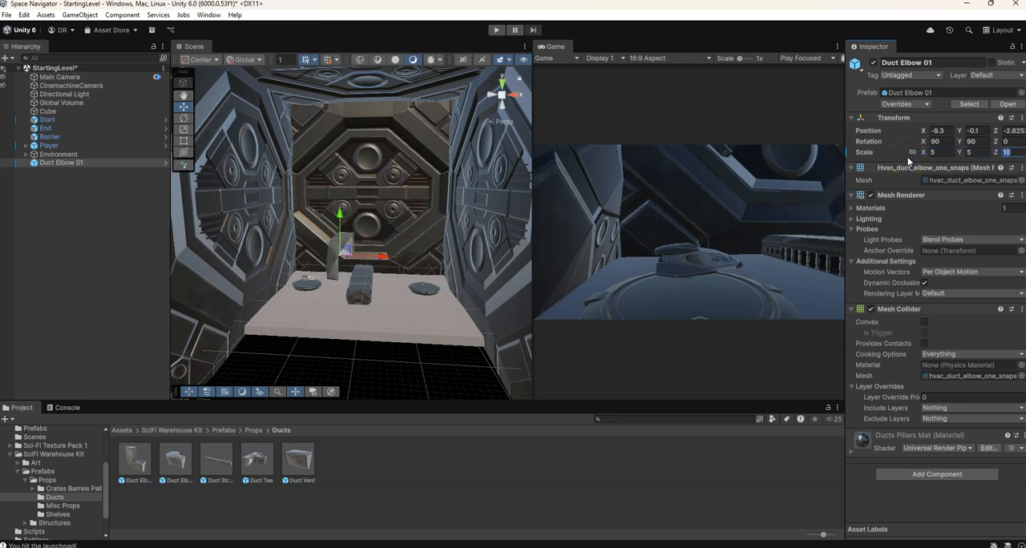
Move Duct Elbow 01 next to the start pad and lower it to about X -15.4, Y -4
{"action": "left_click_drag", "start_coordinate": [382, 263], "coordinate": [326, 272]}
{"action": "scroll", "coordinate": [329, 274], "scroll_direction": "down", "scroll_amount": 5}
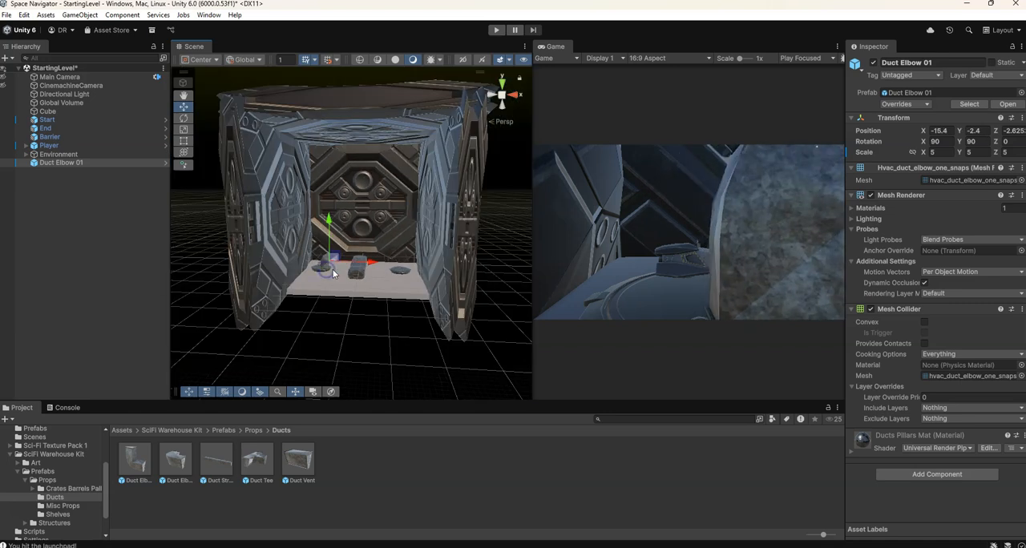
{"action": "left_click_drag", "start_coordinate": [329, 224], "coordinate": [327, 227]}
{"action": "left_click", "coordinate": [370, 265]}
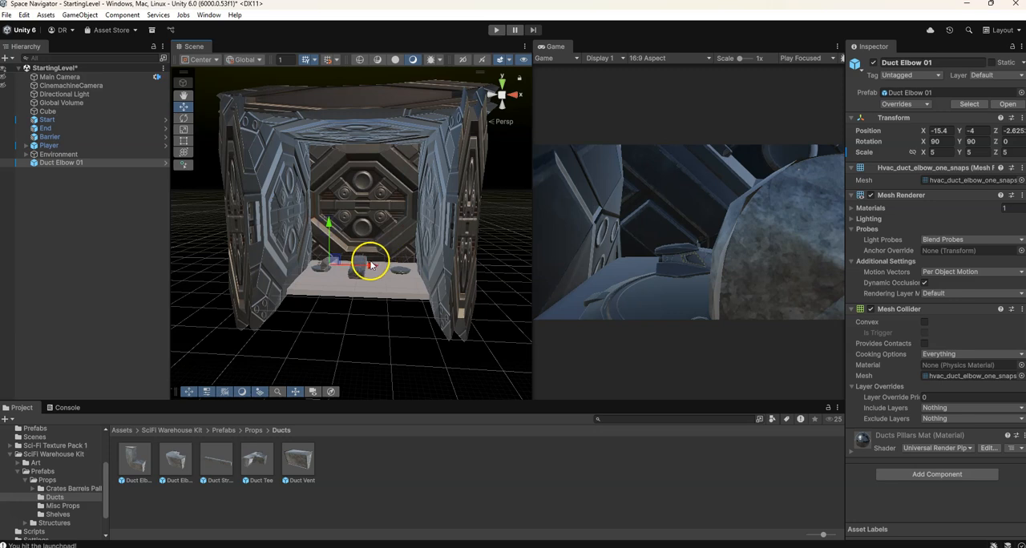
Move Duct Elbow 01 across the level to the End pad, at about X 18.5, Z 8.5
{"action": "mouse_move", "coordinate": [371, 267]}
{"action": "left_mouse_down"}
{"action": "mouse_move", "coordinate": [353, 268]}
{"action": "mouse_move", "coordinate": [384, 269]}
{"action": "left_mouse_up"}
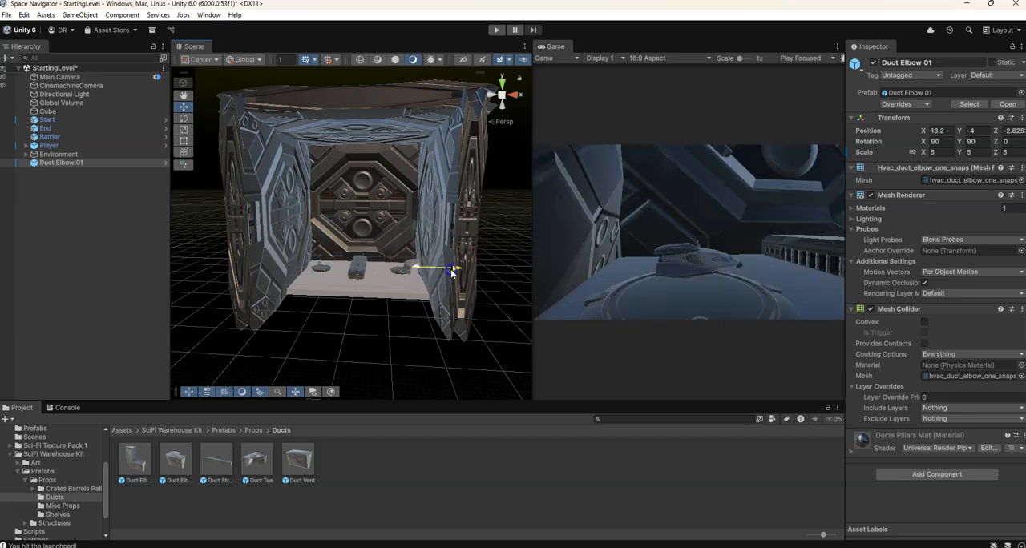
{"action": "middle_click_drag", "start_coordinate": [431, 280], "coordinate": [387, 264]}
{"action": "scroll", "coordinate": [338, 270], "scroll_direction": "up", "scroll_amount": 5}
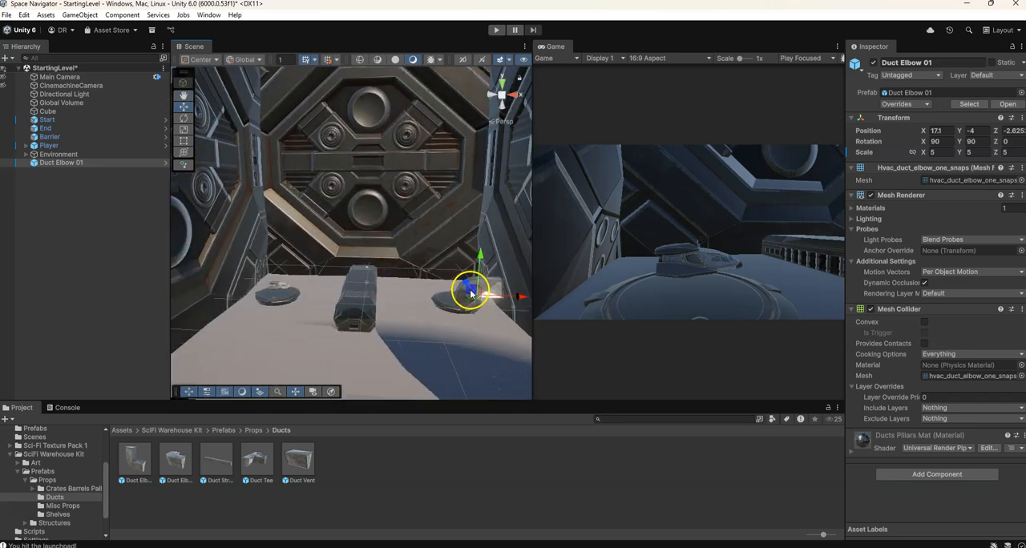
{"action": "left_click_drag", "start_coordinate": [518, 299], "coordinate": [513, 277]}
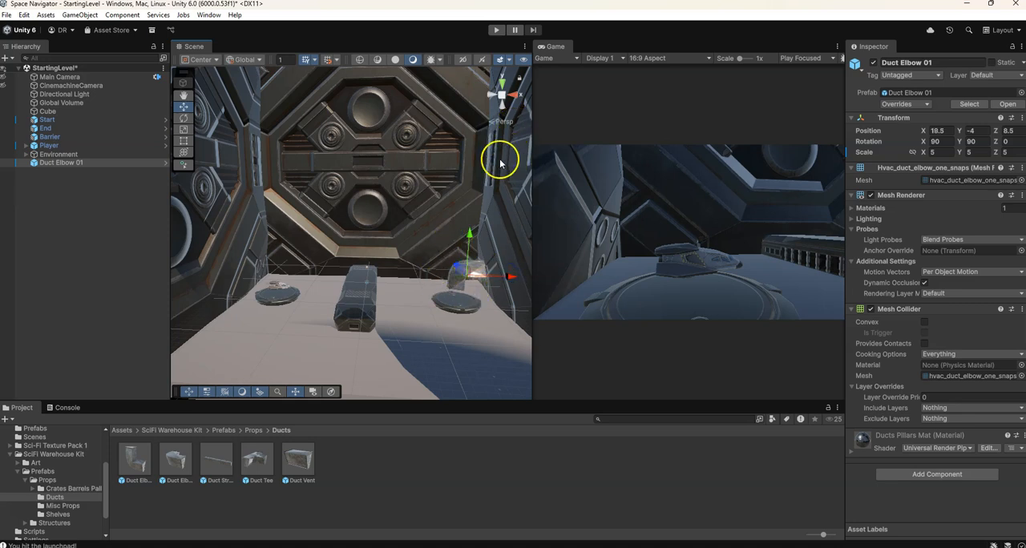
Play-test StartingLevel with the duct elbow through to CeilingLevel, stop play mode, and collapse the SciFi Warehouse Kit folder
{"action": "left_click", "coordinate": [496, 32]}
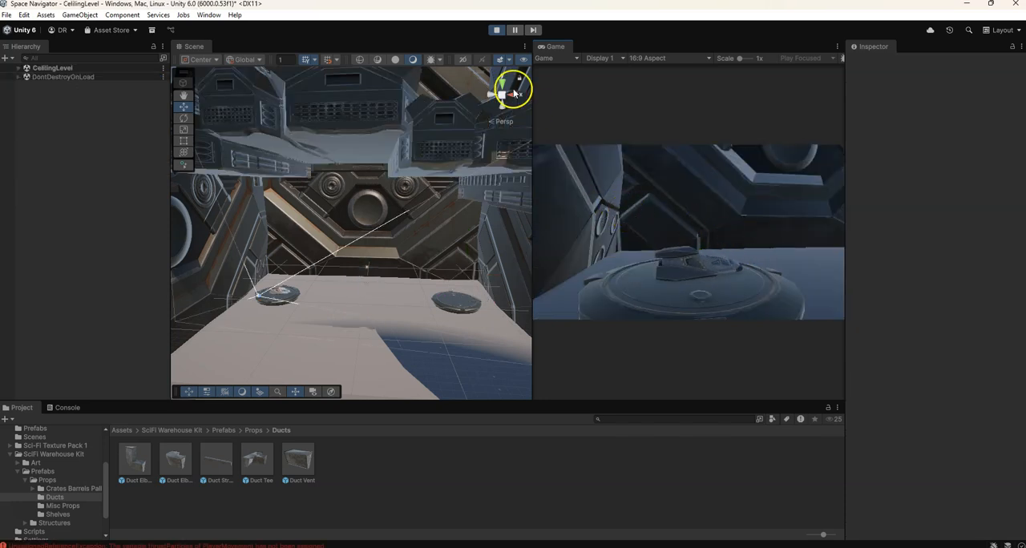
{"action": "left_click", "coordinate": [497, 30]}
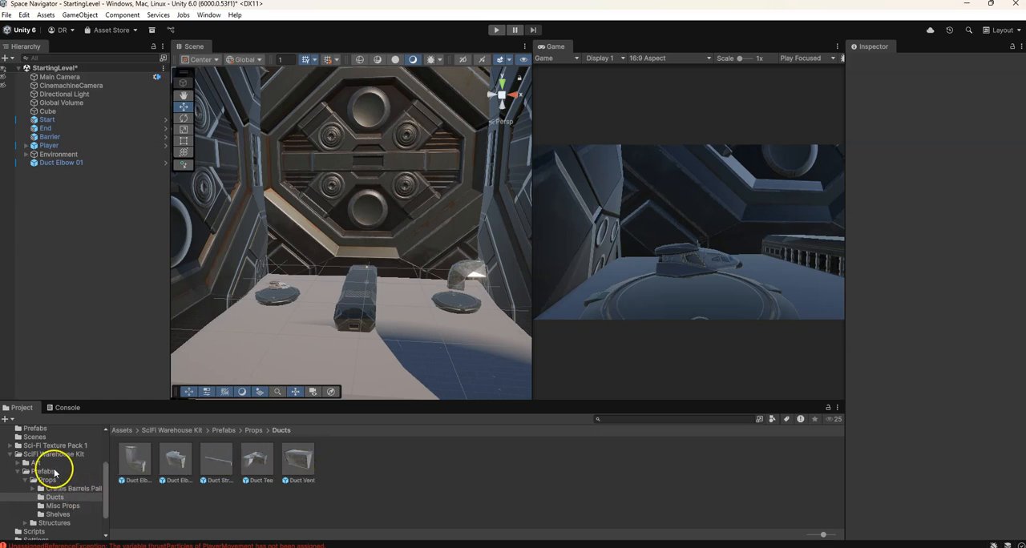
{"action": "left_click", "coordinate": [14, 455]}
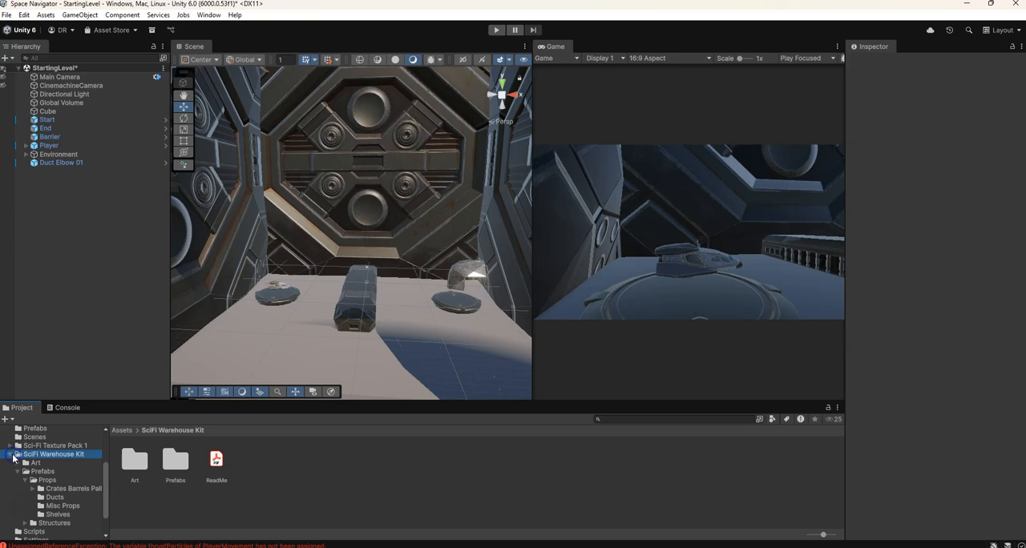
{"action": "left_click", "coordinate": [10, 454]}
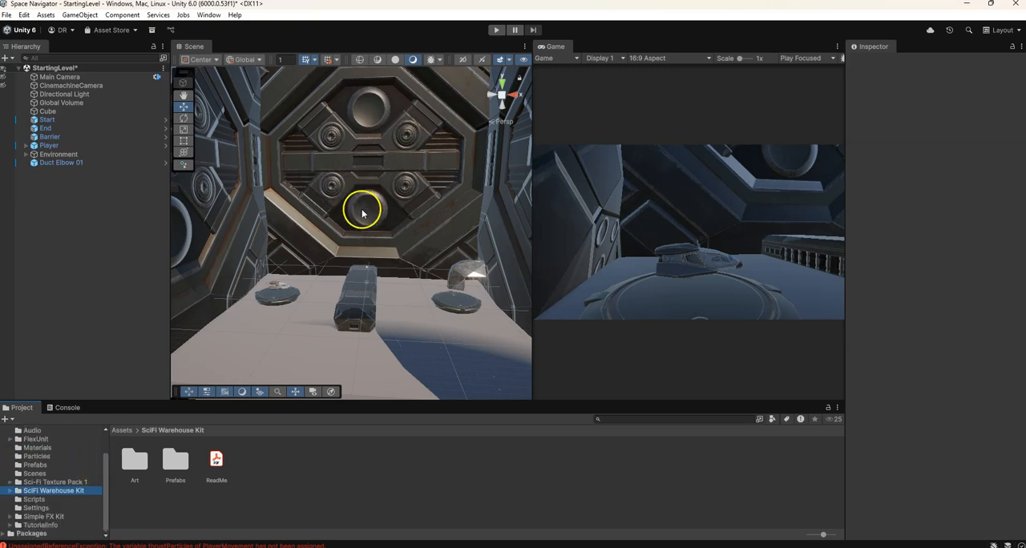